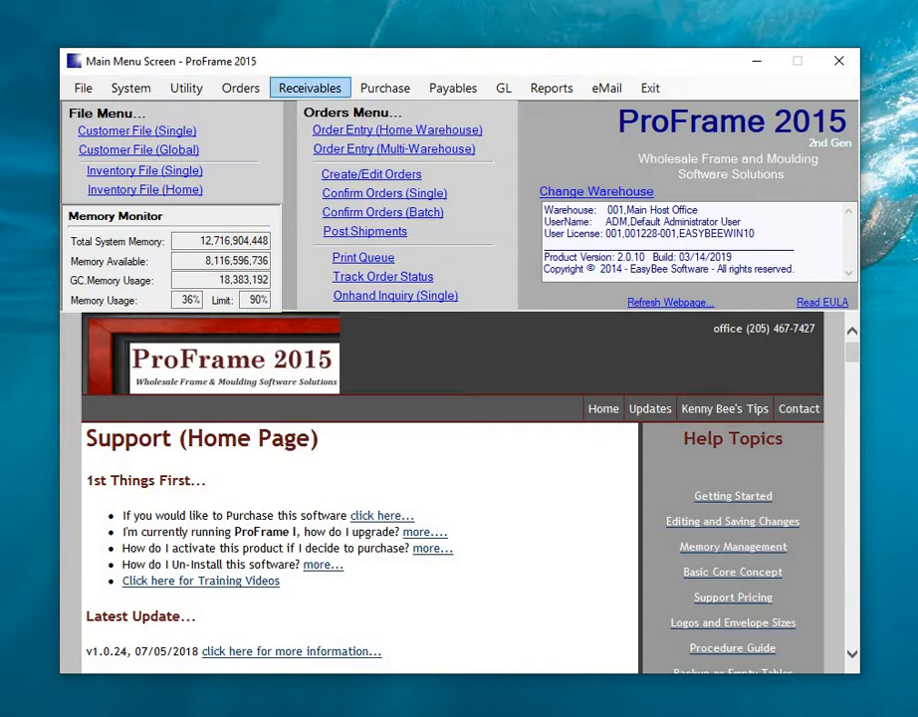
- Open global payment posting and try filtering the customer list by names starting with E
click(310, 88)
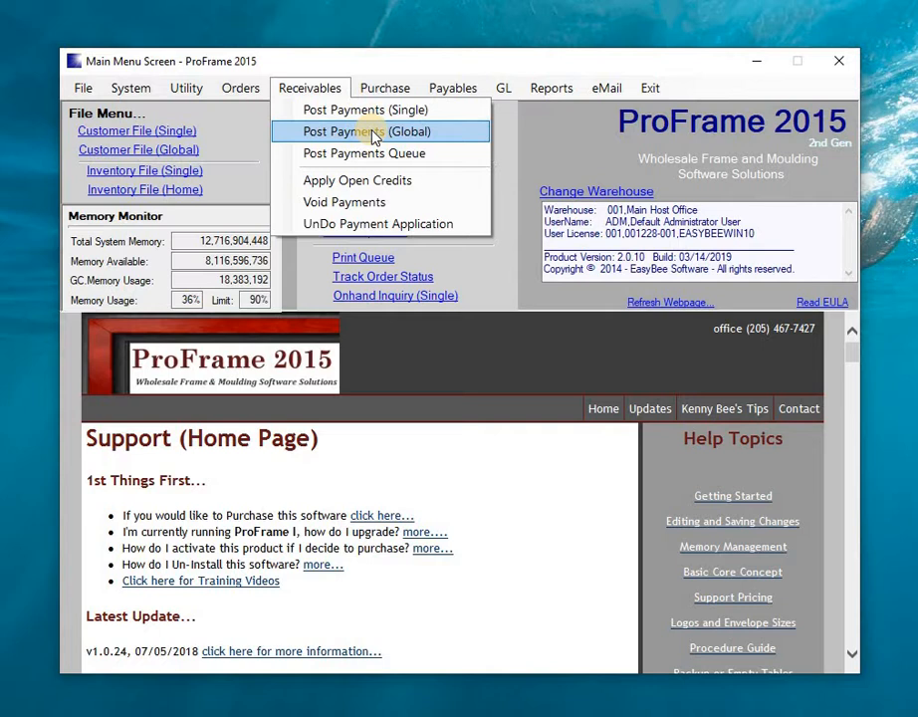
click(373, 138)
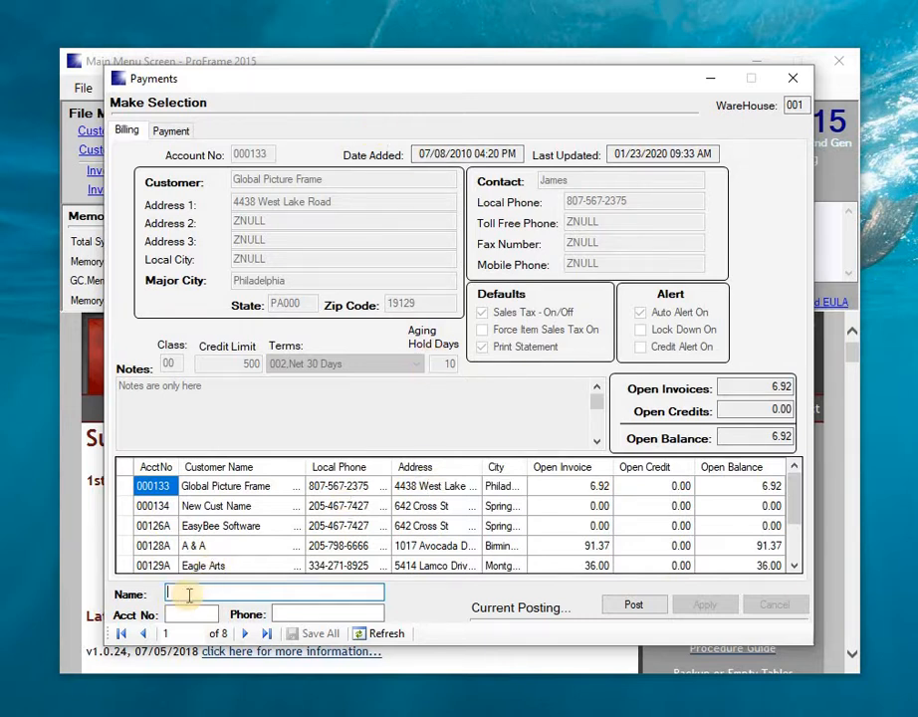
text(E)
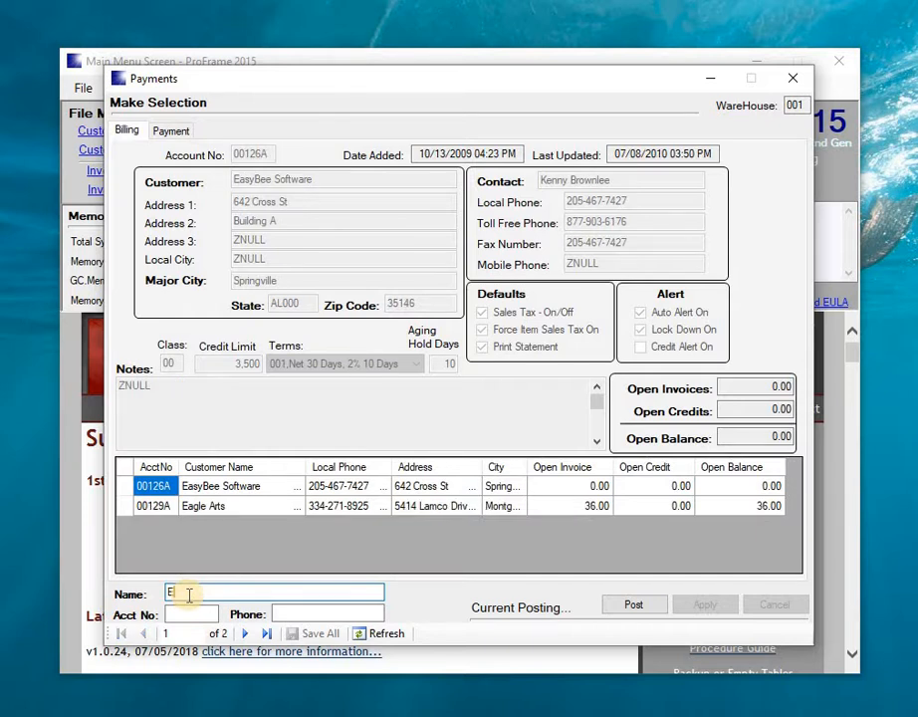
key(BackSpace)
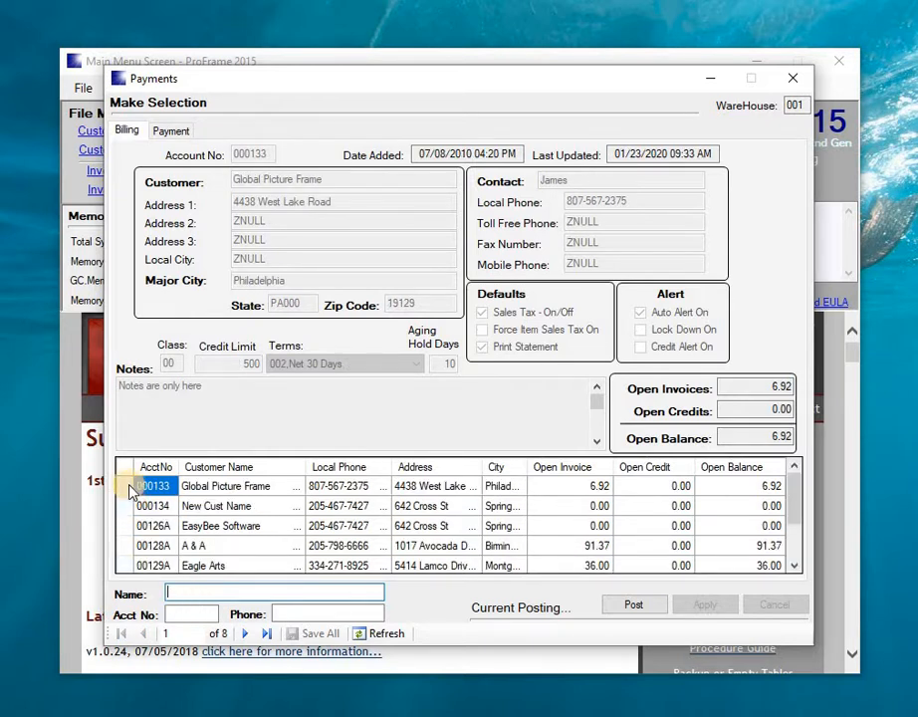
- Sort the customers by open balance in descending order and open a payment for A & A
click(726, 465)
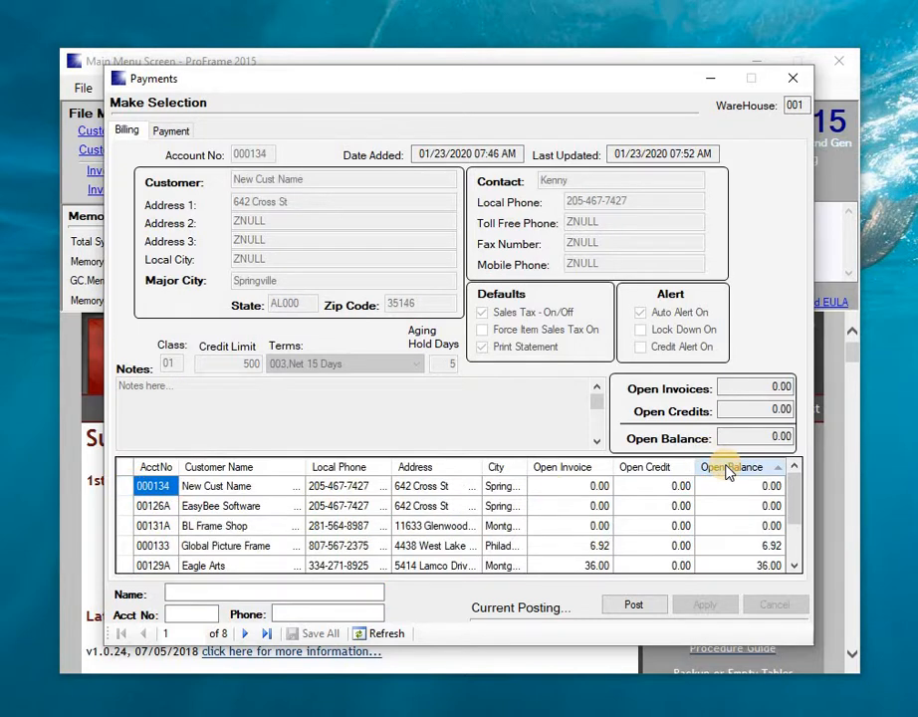
click(724, 467)
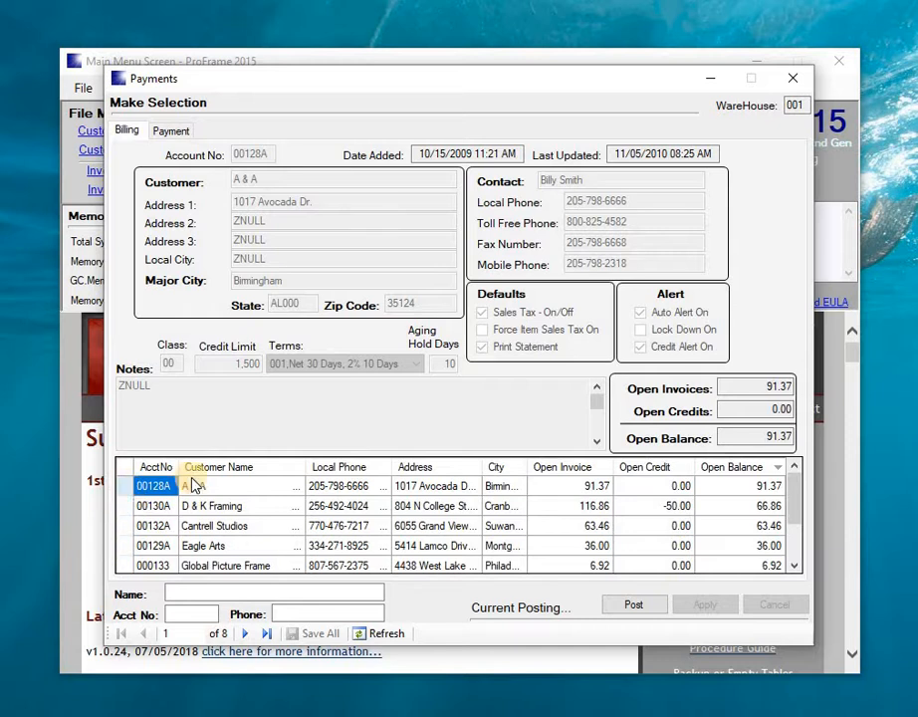
click(127, 493)
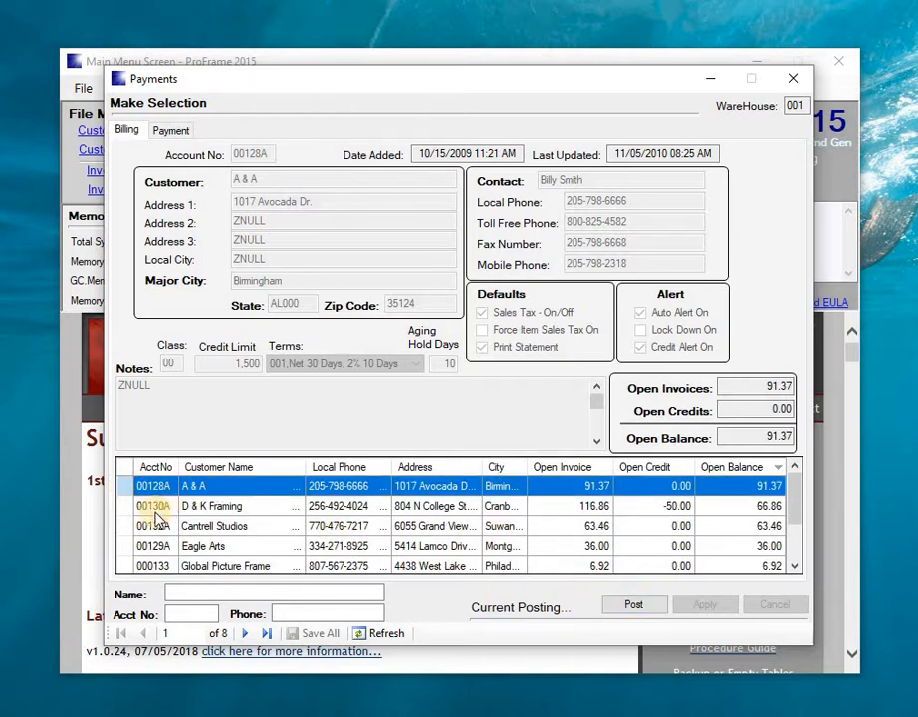
double_click(127, 493)
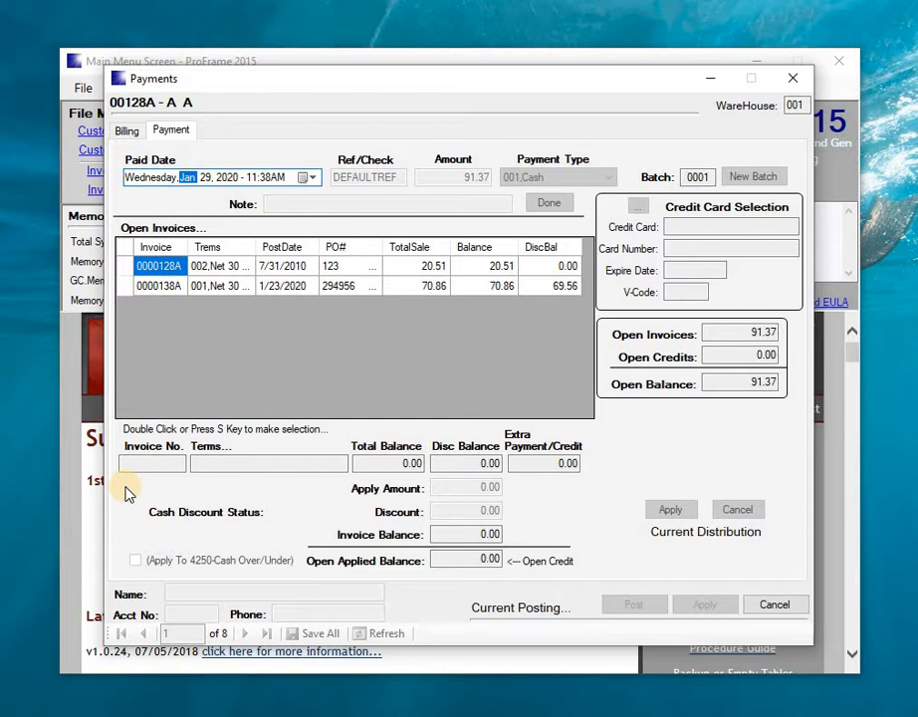
- Keep the default paid date and set the payment's check reference to CC-29
key(Tab)
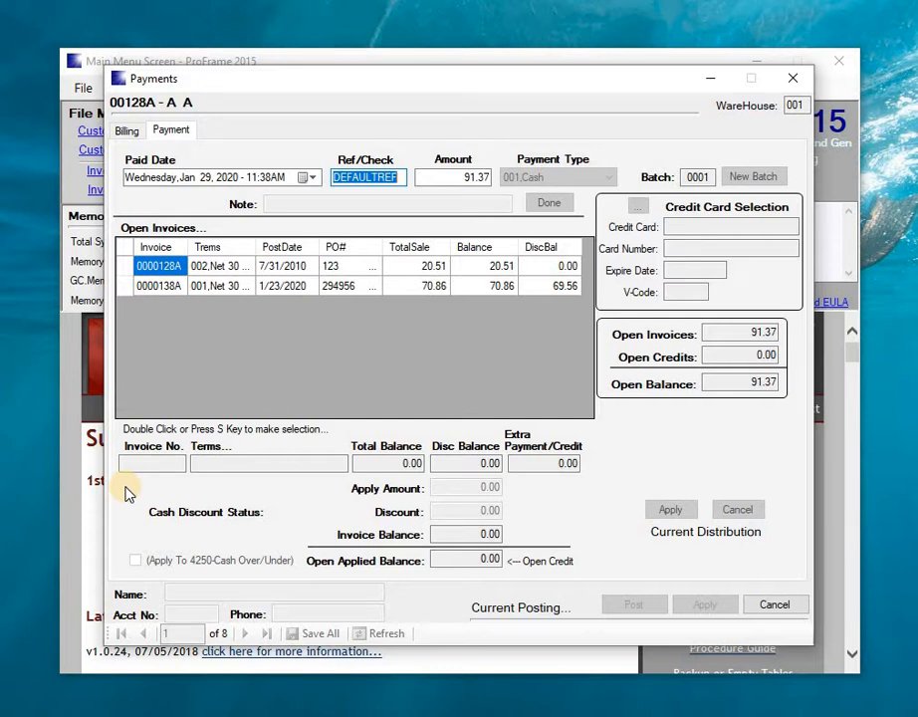
text(CC)
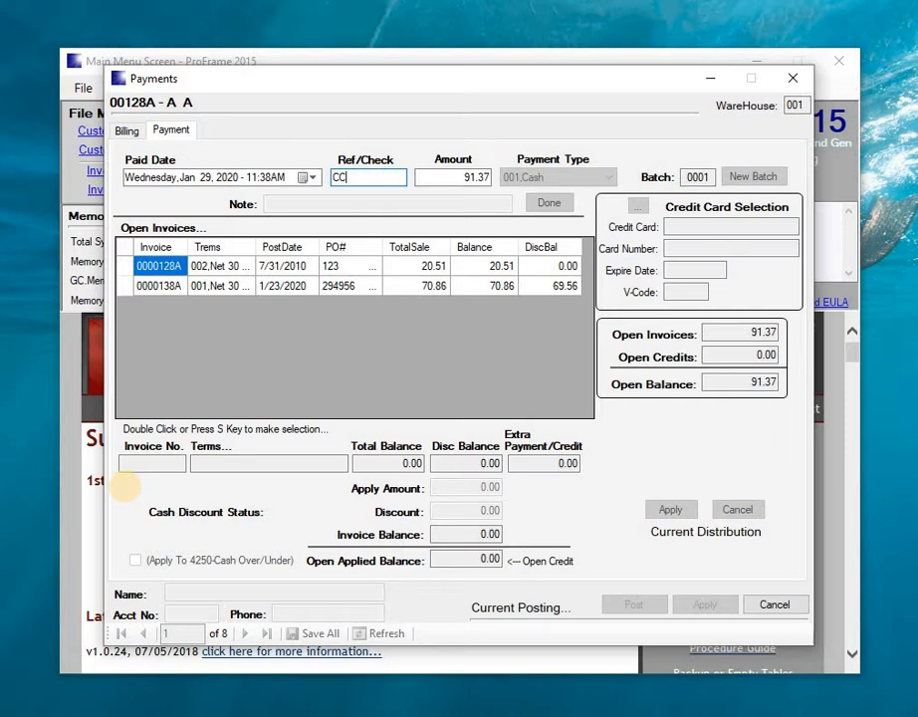
text(-)
text(29)
key(Tab)
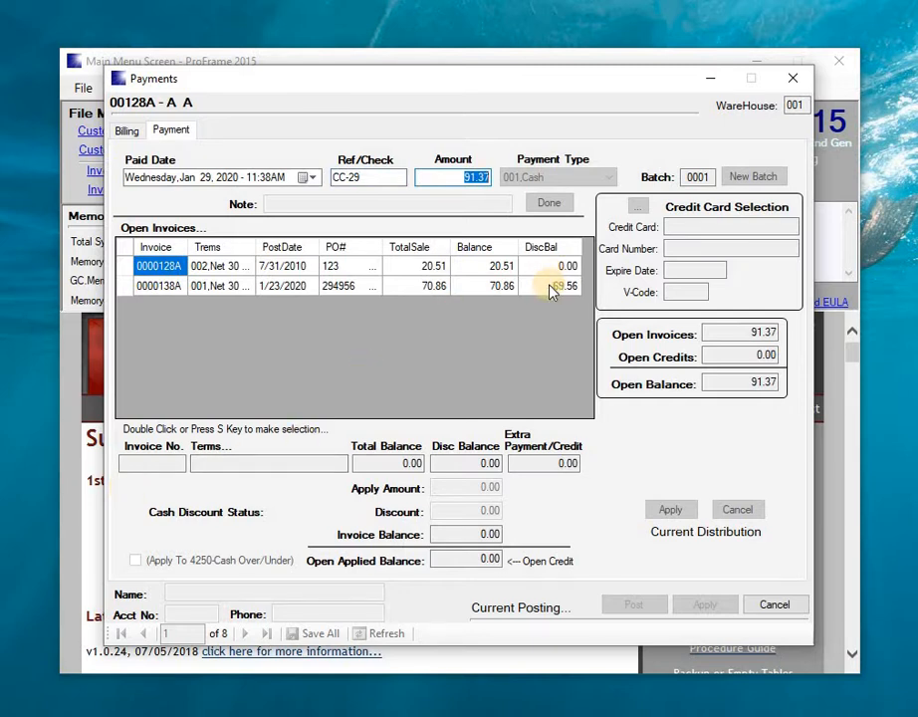
- Set the A & A payment amount to 90.07
click(469, 179)
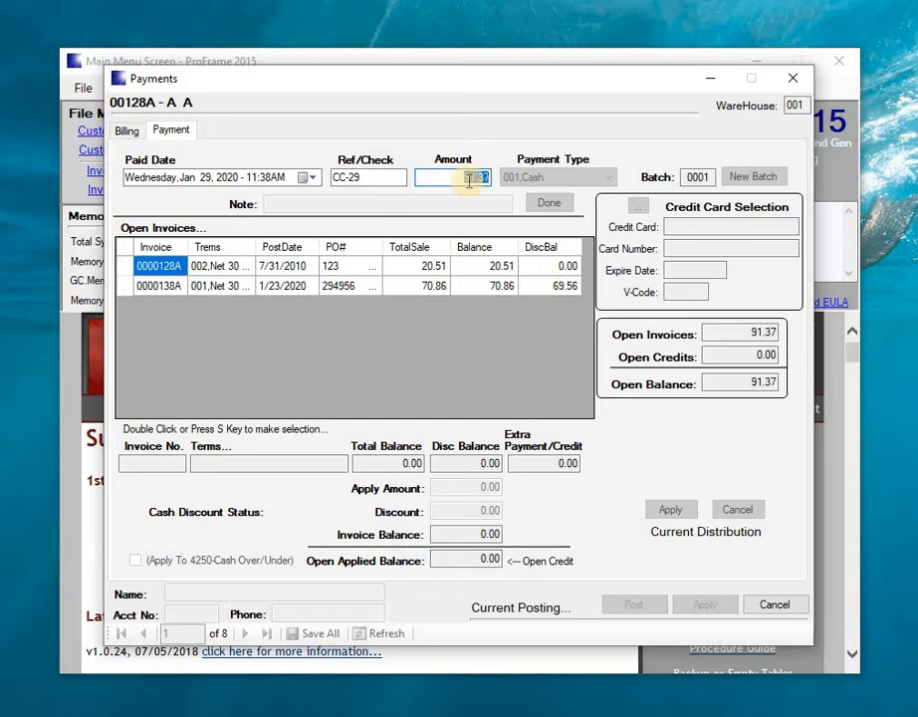
double_click(469, 179)
text(90)
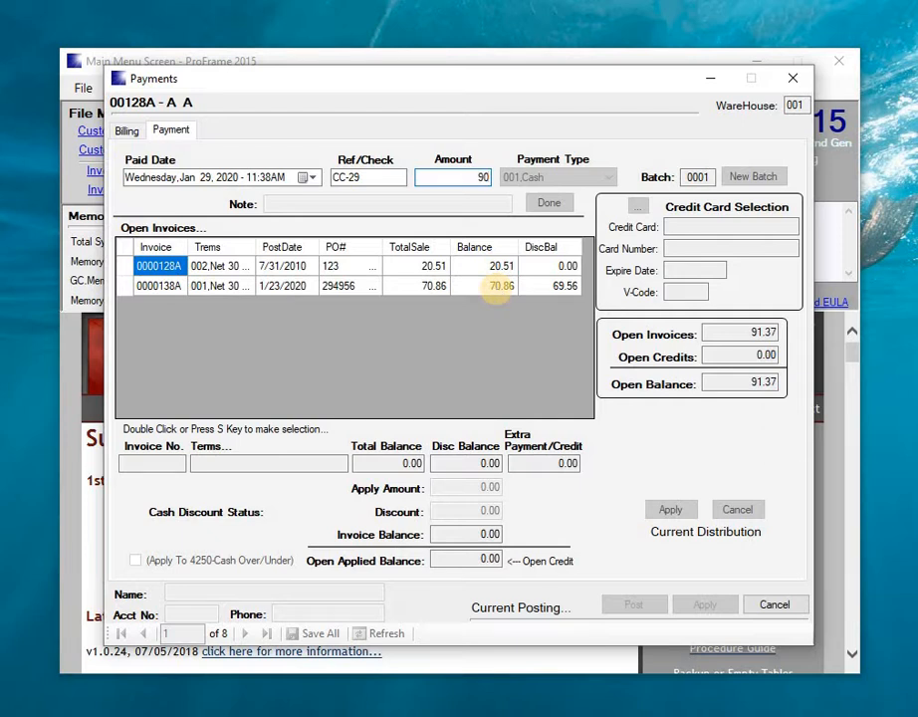
text(.07)
key(Return)
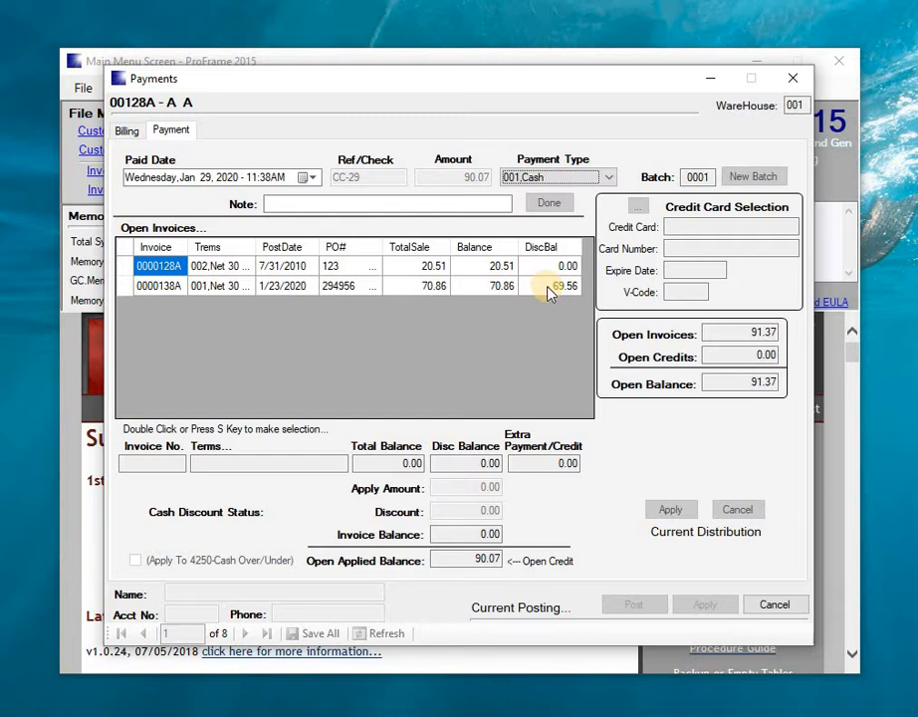
- Set the payment type to Credit Card, choose the customer's stored Mastercard, and complete the payment details
click(559, 181)
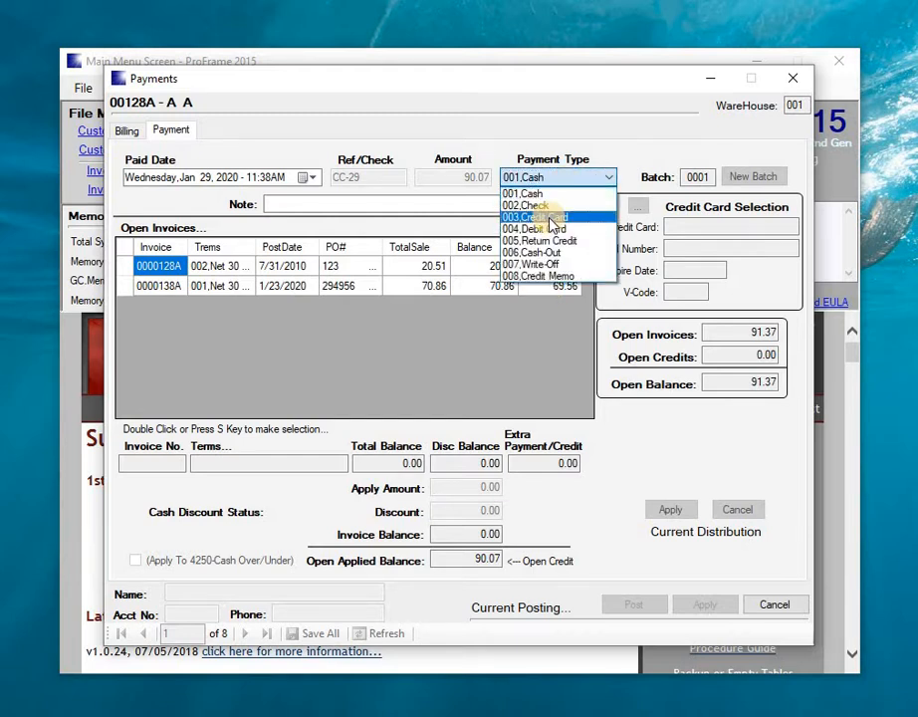
click(549, 218)
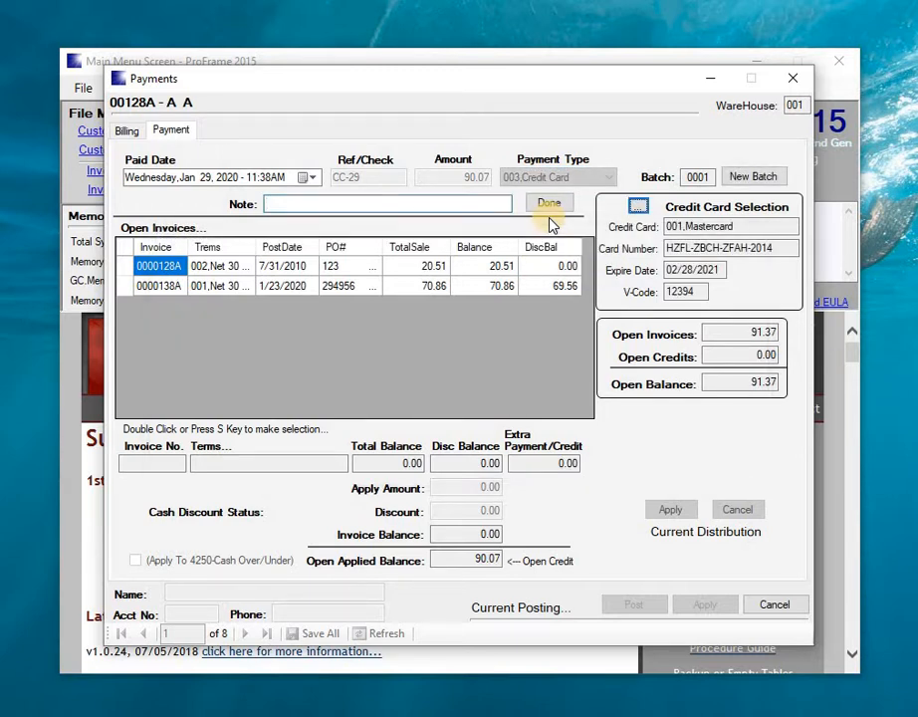
click(637, 208)
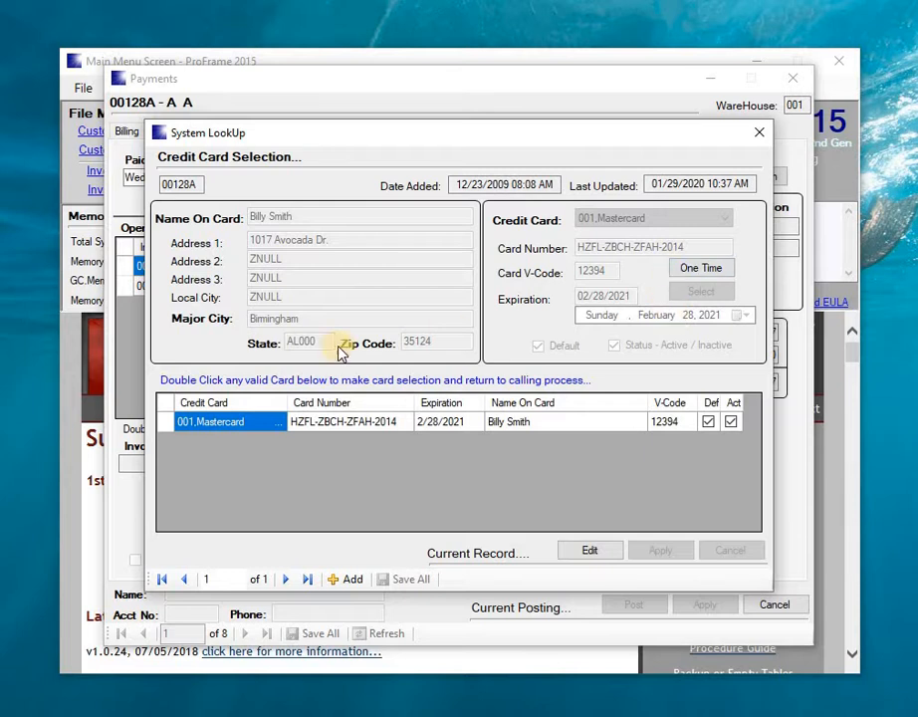
double_click(166, 426)
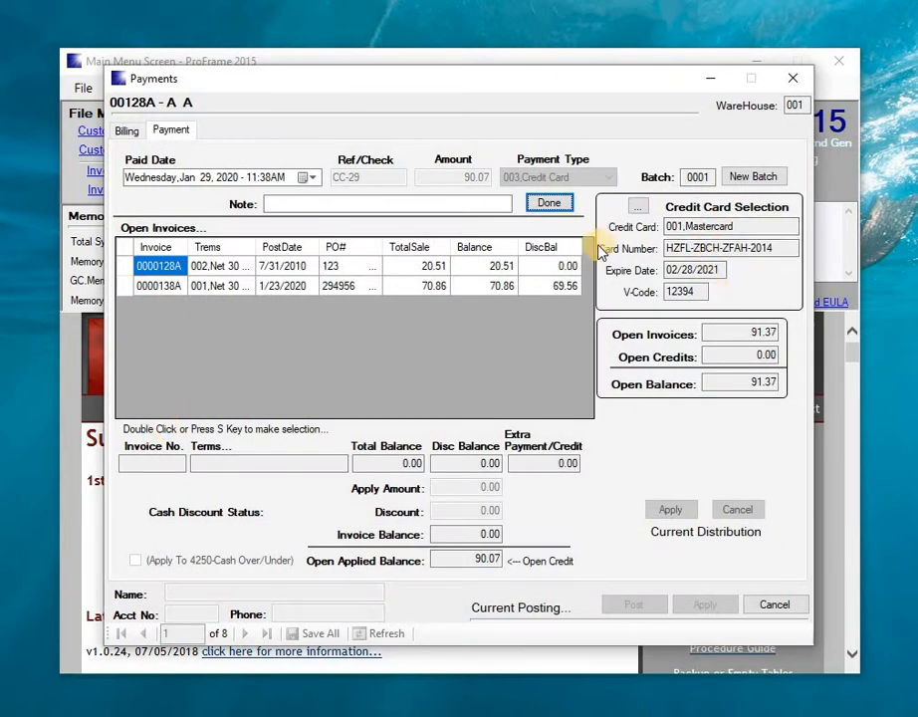
click(556, 206)
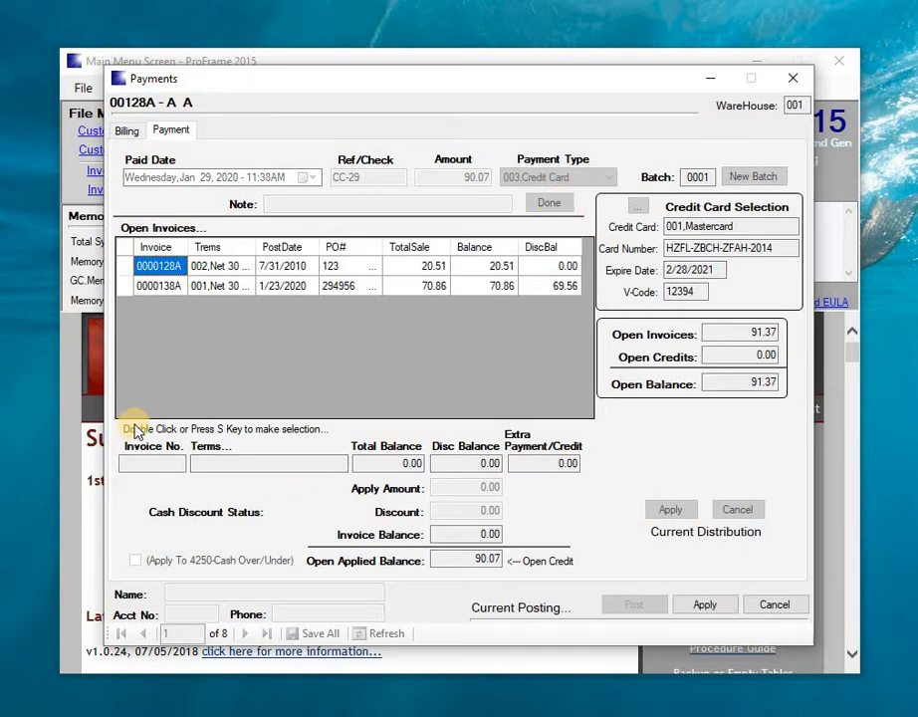
- Apply 20.51 of the payment to the open invoice posted 7/31/2010, with no discount
click(124, 269)
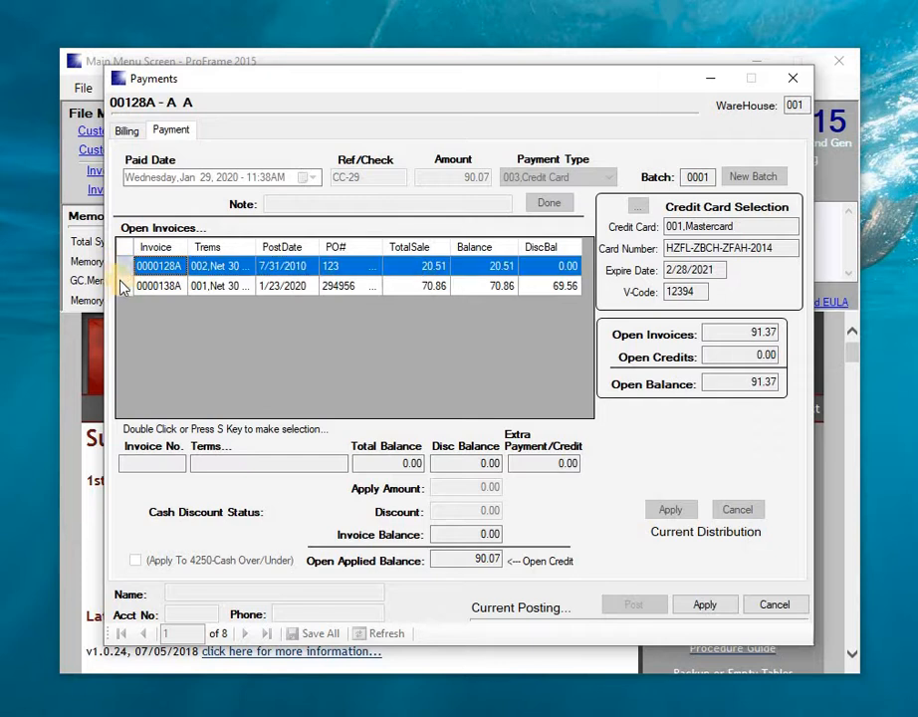
click(124, 288)
click(126, 267)
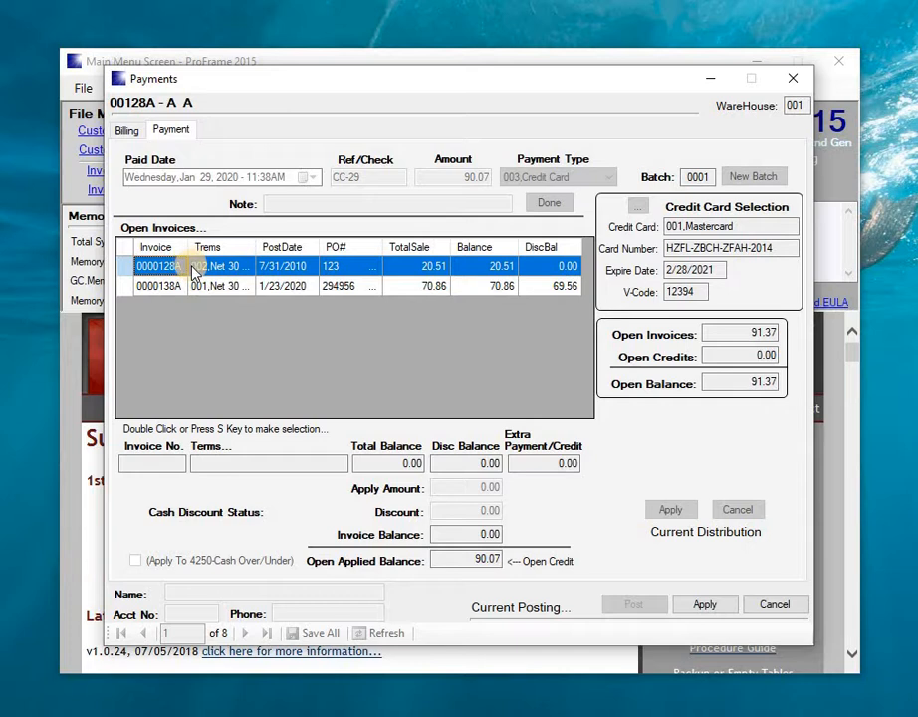
click(128, 267)
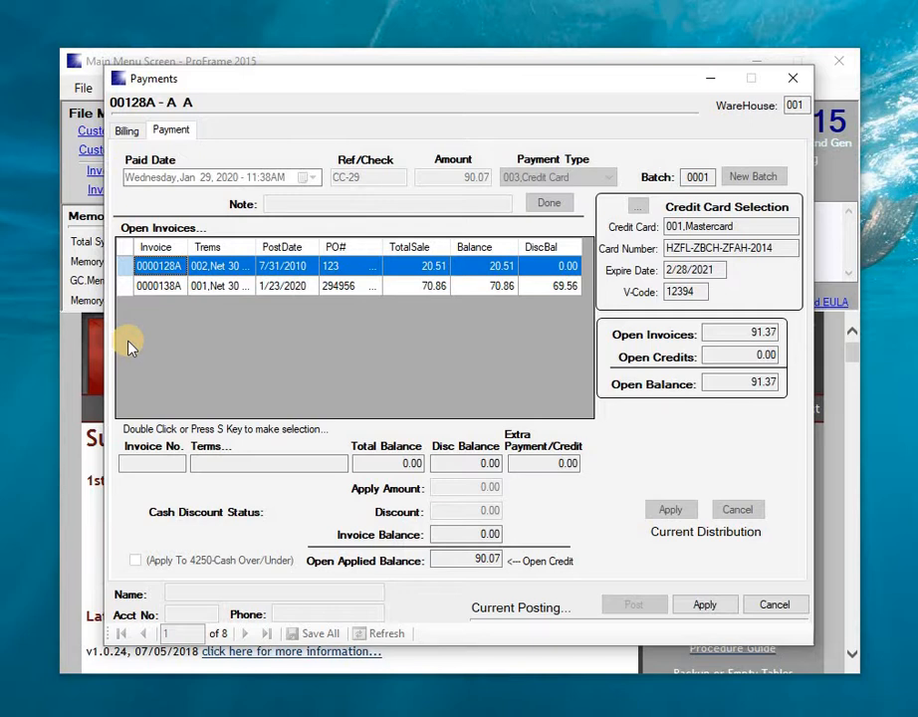
key(s)
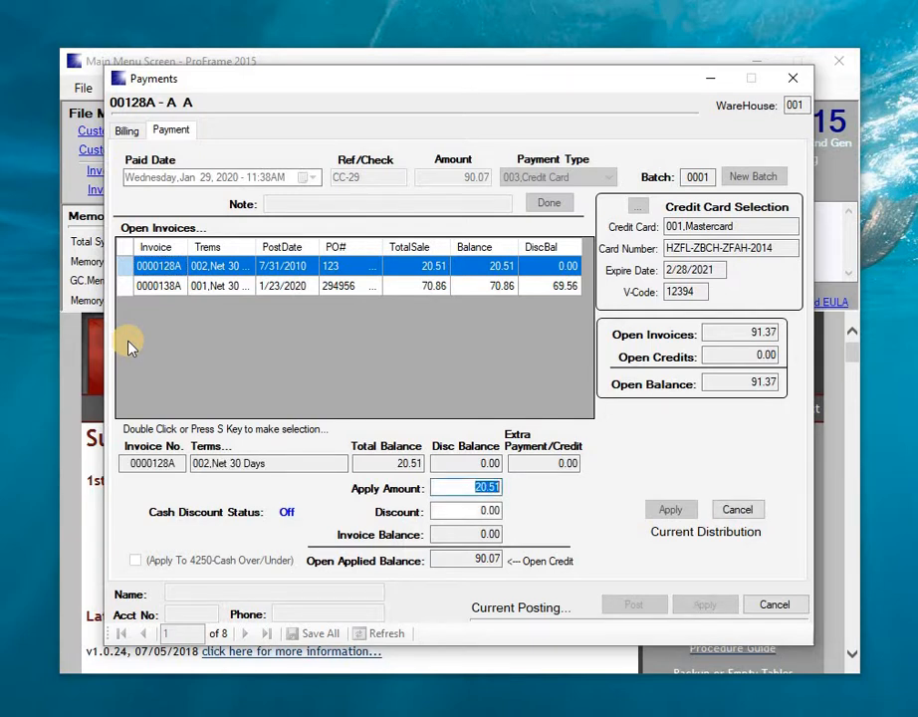
key(Tab)
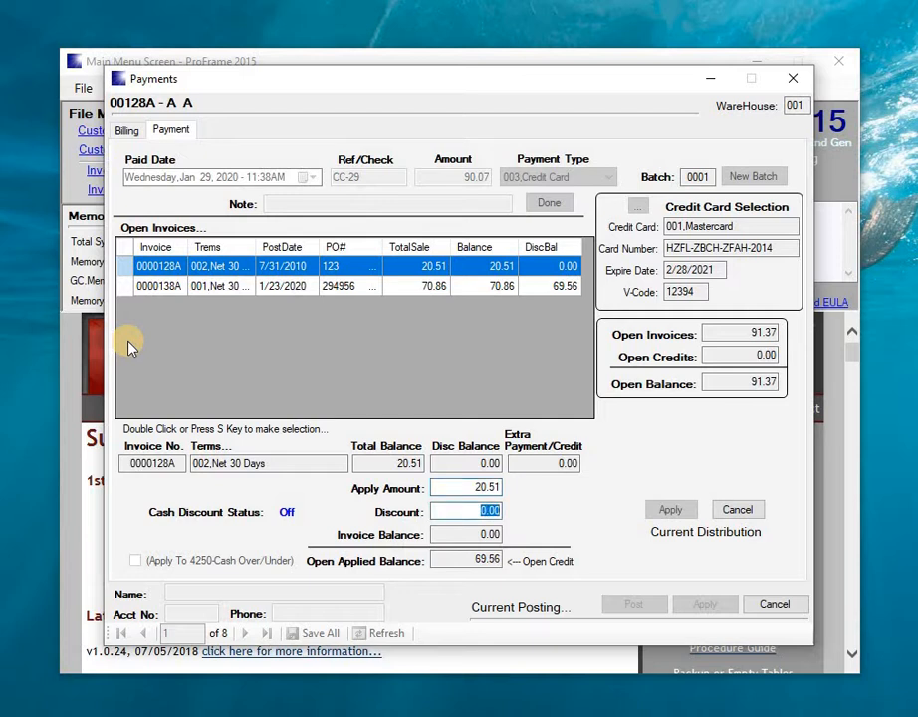
key(Tab)
key(Return)
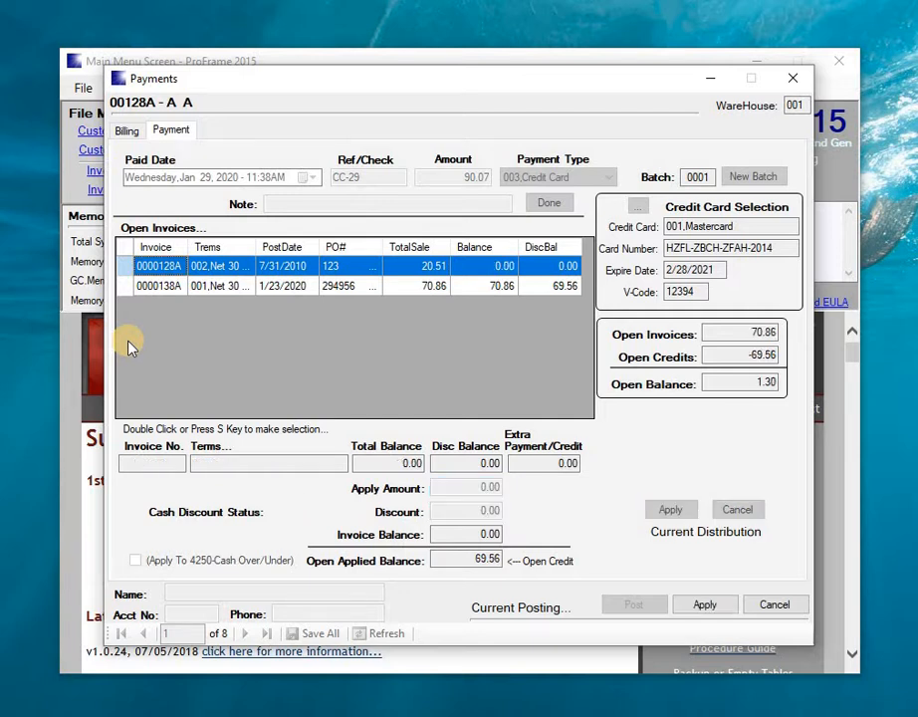
- Apply 69.56 with a 1.30 discount to the invoice posted 1/23/2020 and apply the whole payment
key(Down)
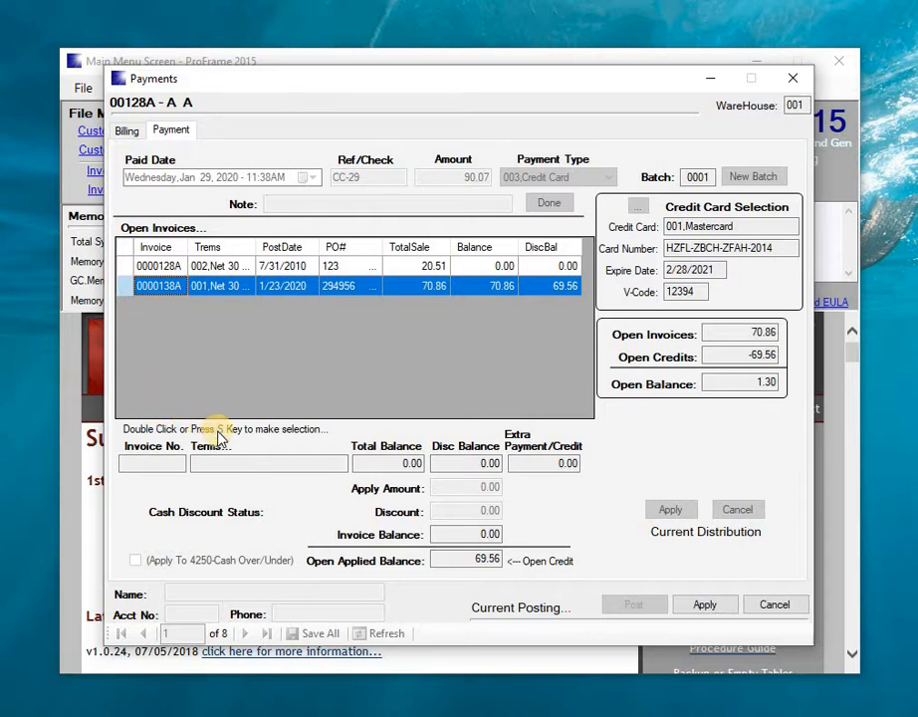
key(s)
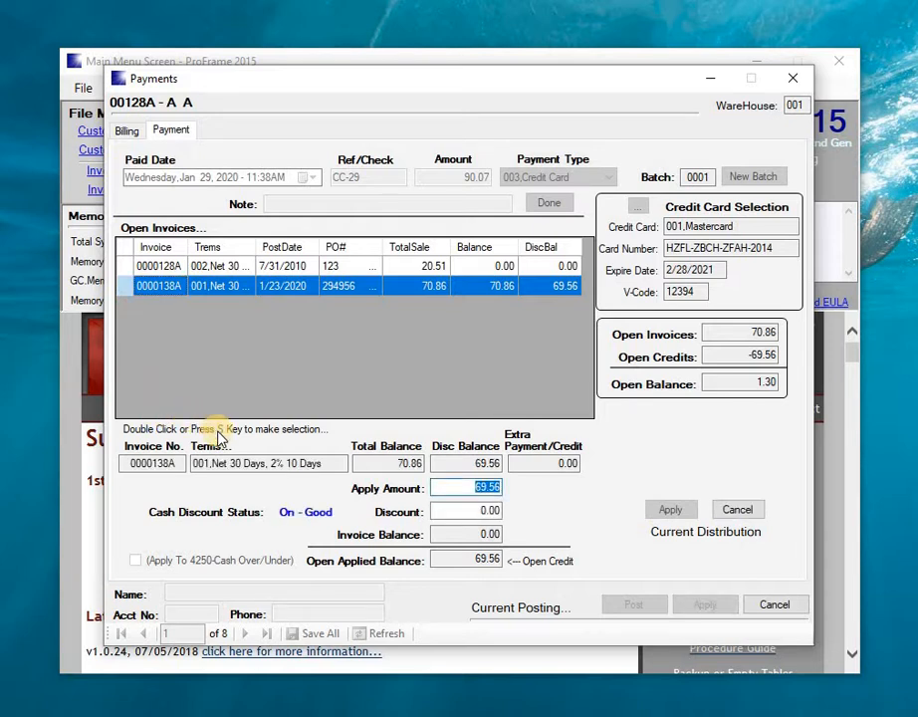
key(Tab)
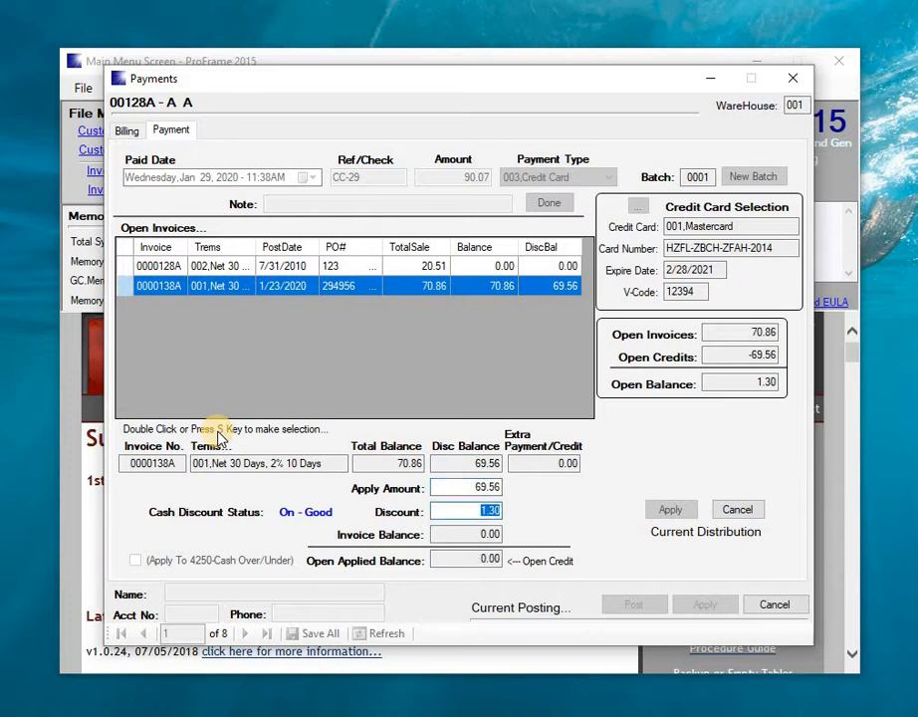
key(Return)
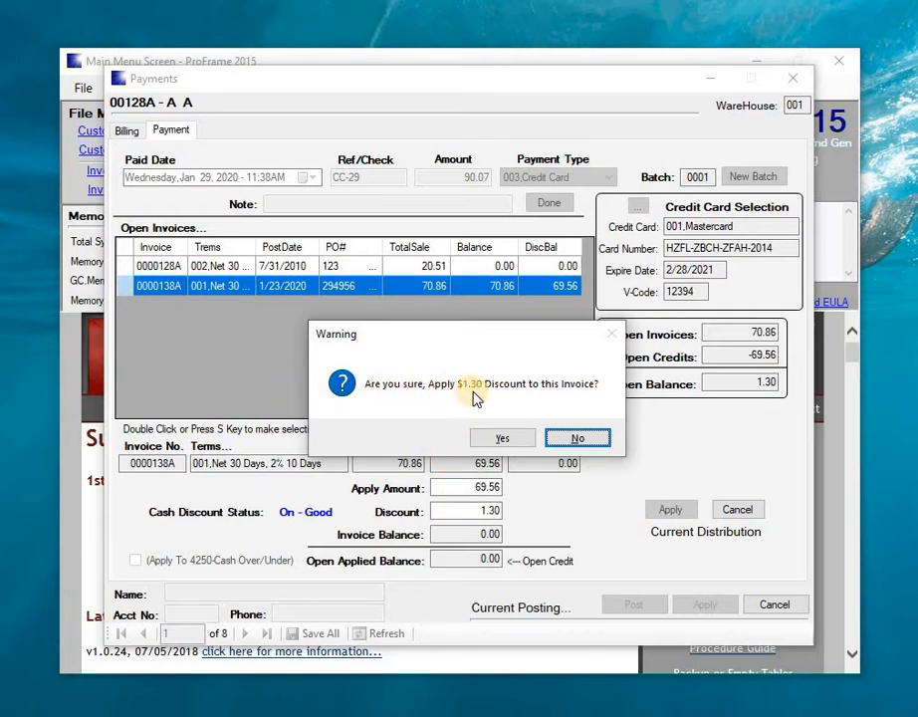
click(503, 440)
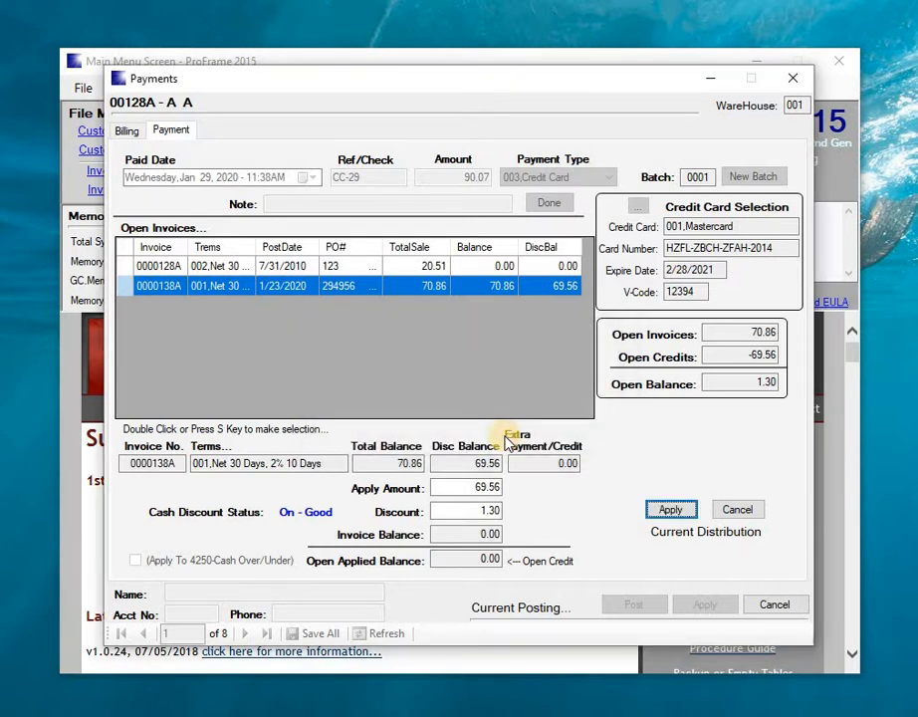
key(Return)
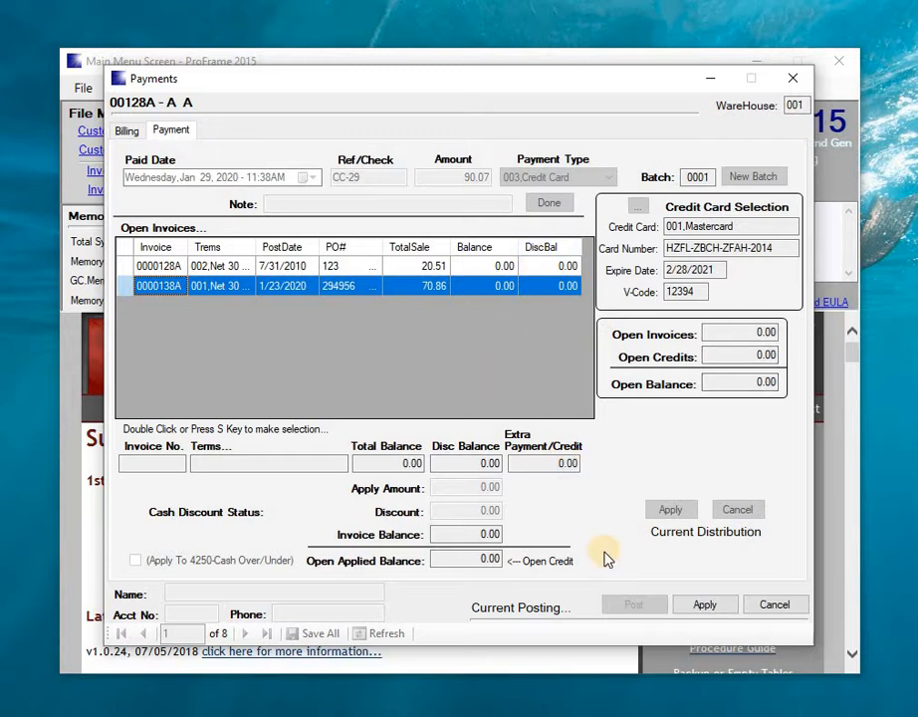
click(706, 605)
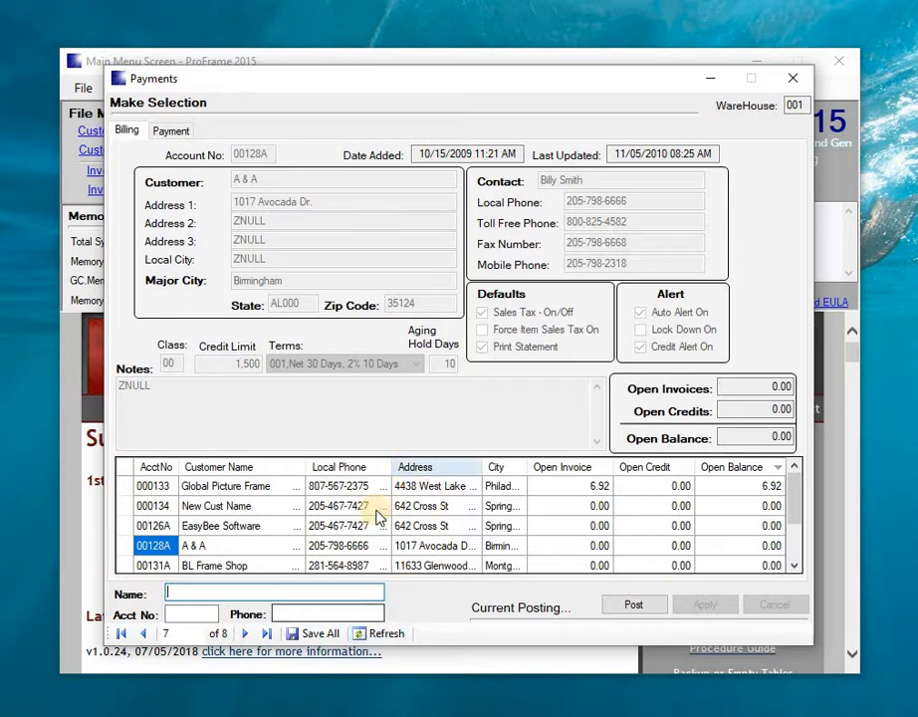
- Sort the customers by open balance in ascending order and open a payment for Global Picture Frame
click(746, 467)
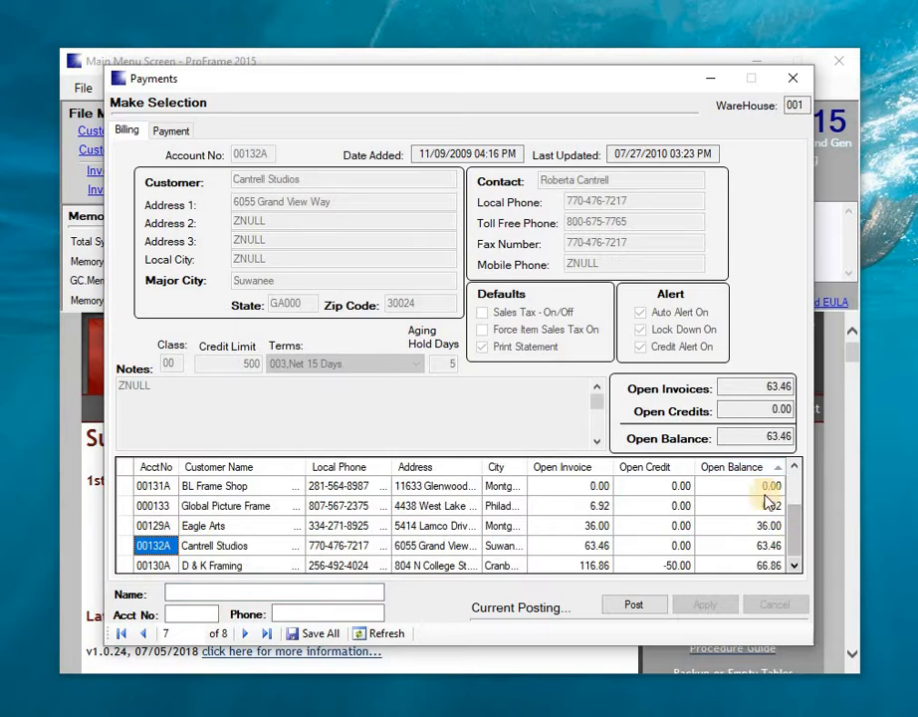
click(754, 509)
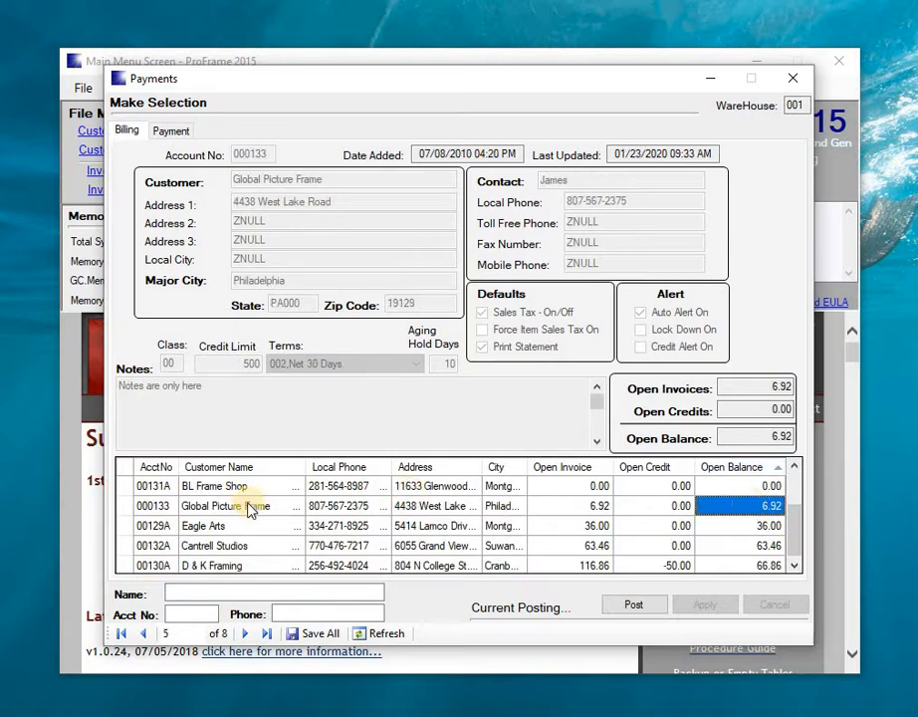
double_click(125, 508)
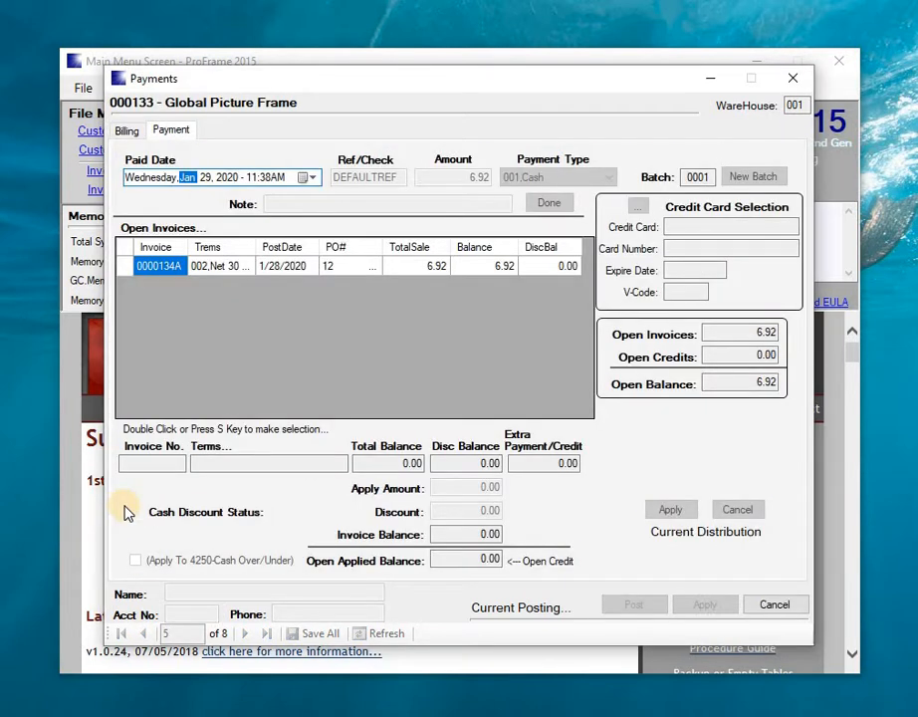
- Enter reference CK8564 for the 6.92 payment, set the payment type to Check, and complete the payment details without a note
key(Return)
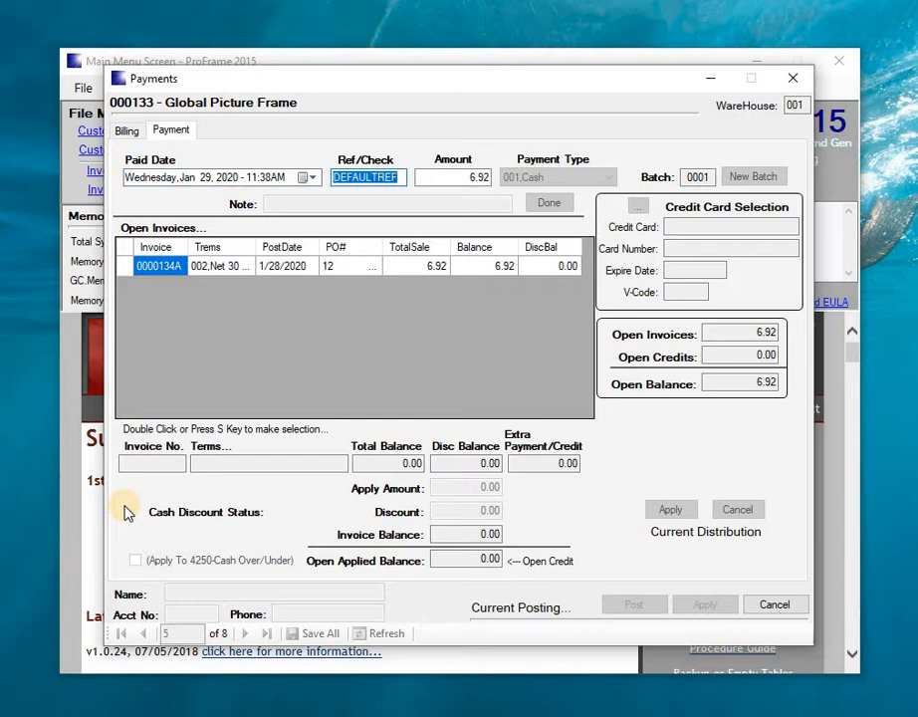
text(CK8)
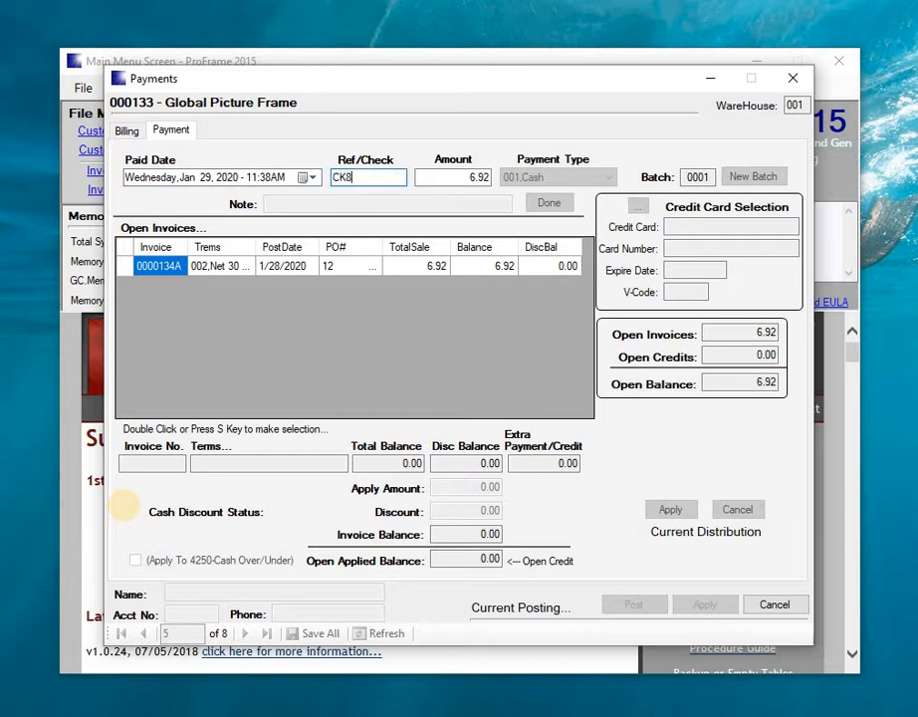
text(564)
key(Return)
key(Return)
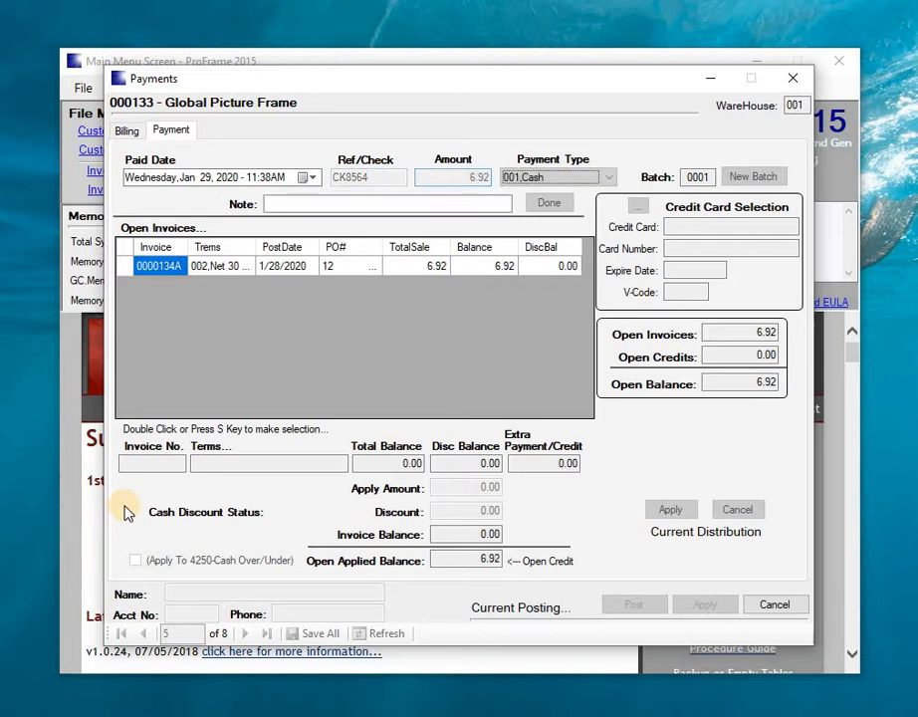
key(Down)
key(Return)
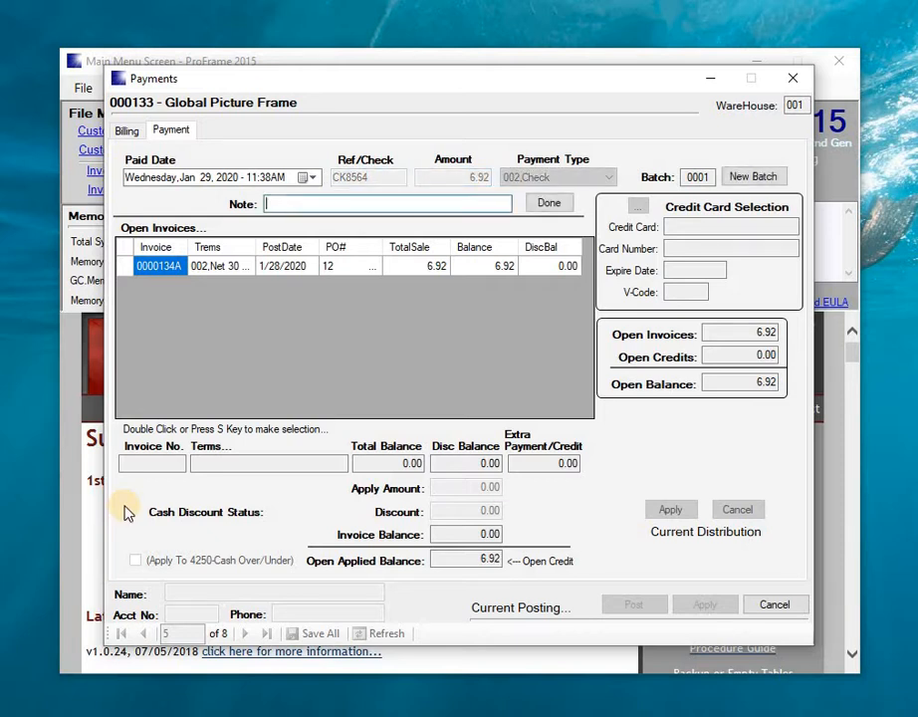
key(Return)
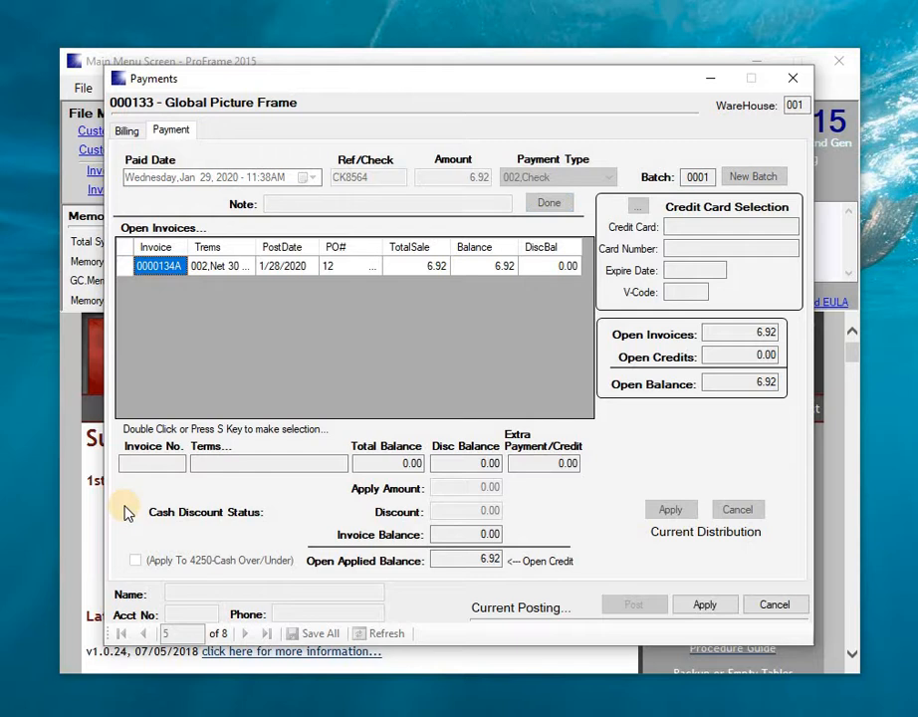
- Distribute the full 6.92 to the open invoice posted 1/28/2020 with no discount
key(s)
key(Return)
key(Return)
key(Return)
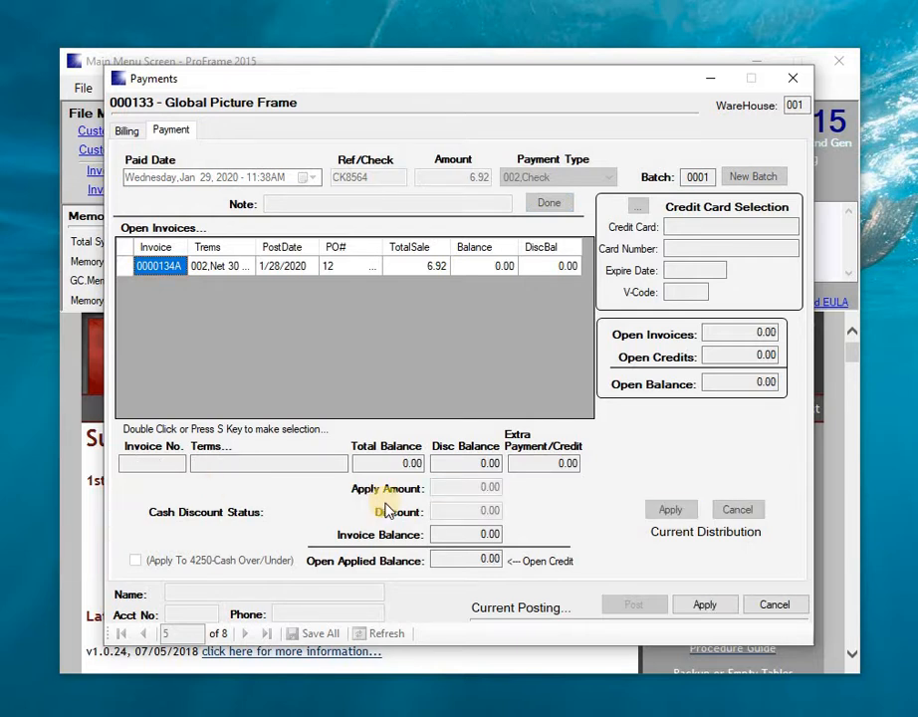
- Apply the Global Picture Frame payment and save all changed records to the live database
click(707, 608)
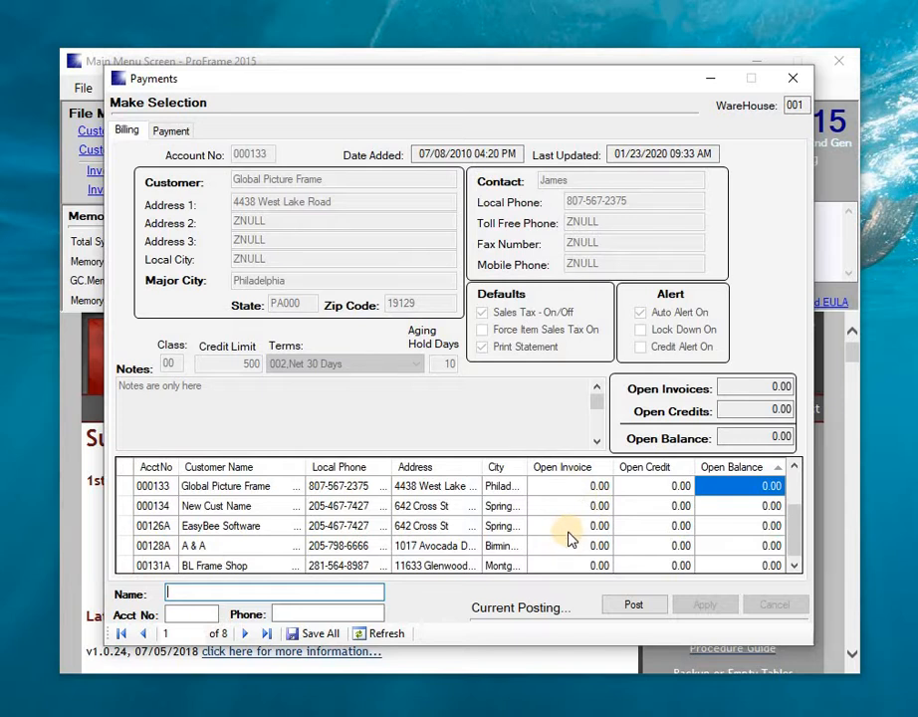
click(319, 635)
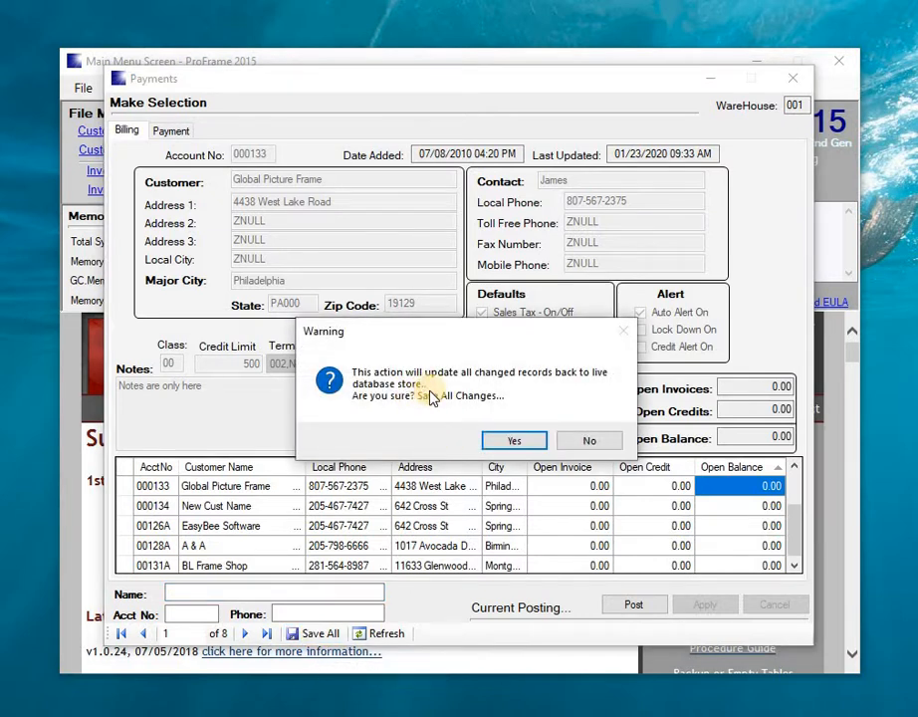
click(514, 441)
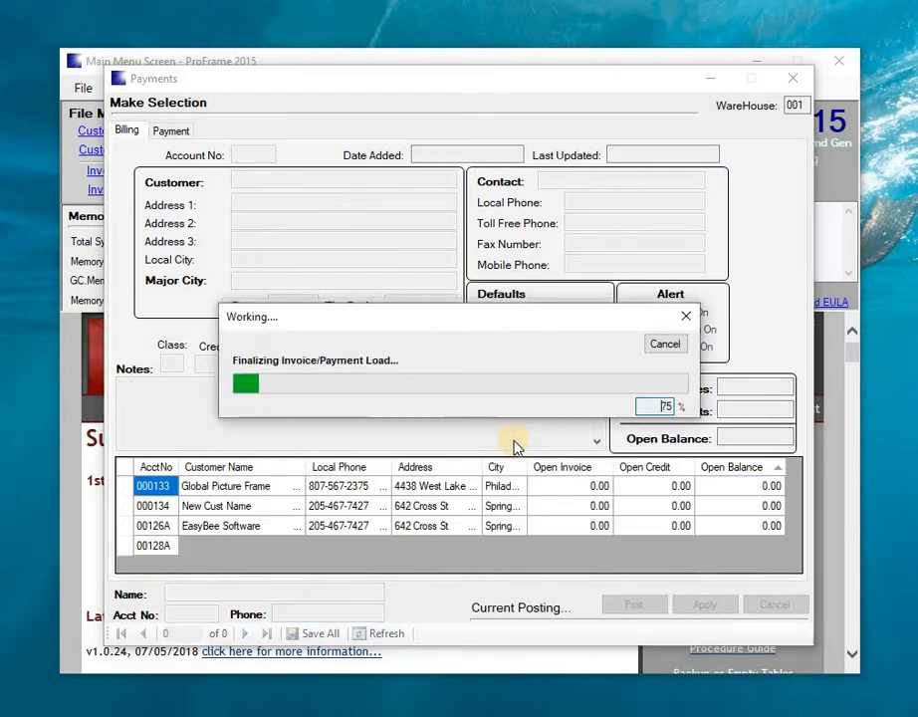
- Sort the customers by open balance in descending order and check the Eagle Arts record
click(730, 467)
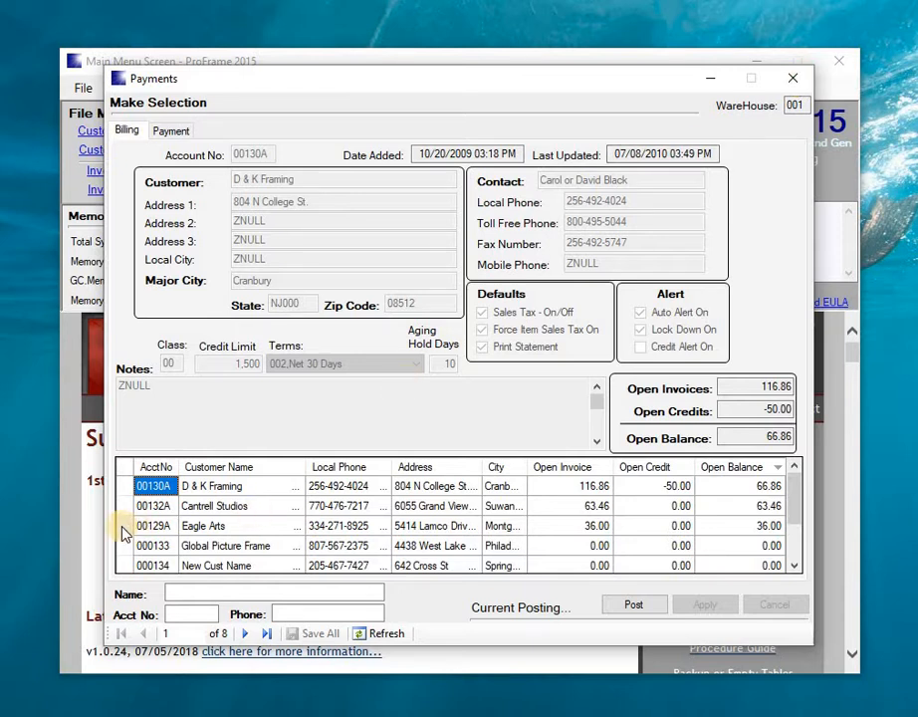
click(174, 526)
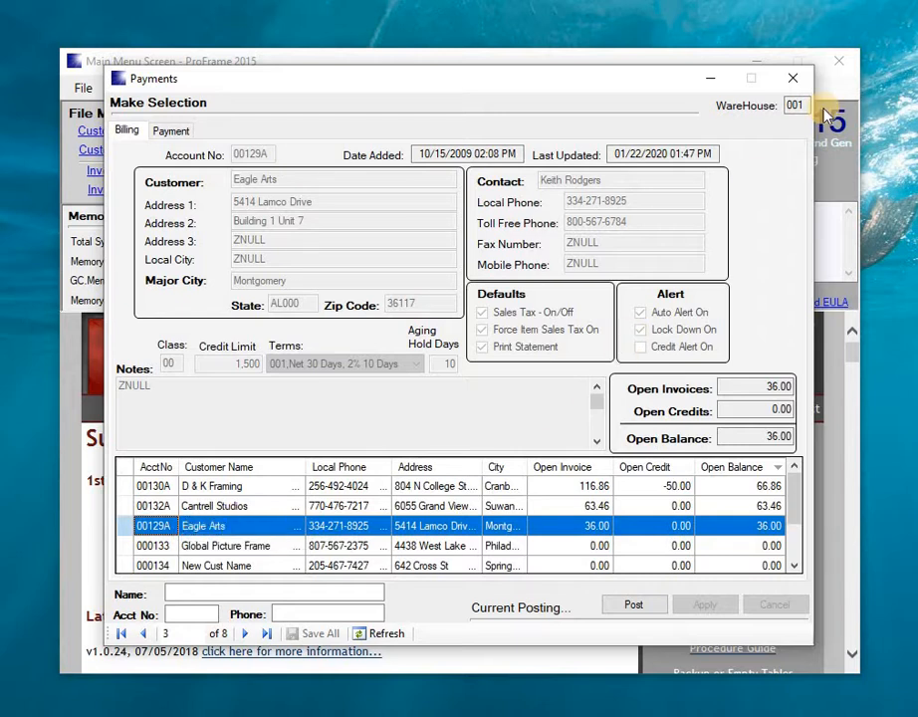
- Leave global payment posting, find Eagle Arts with the name search EAG in single payment posting, and open a payment for it
click(789, 80)
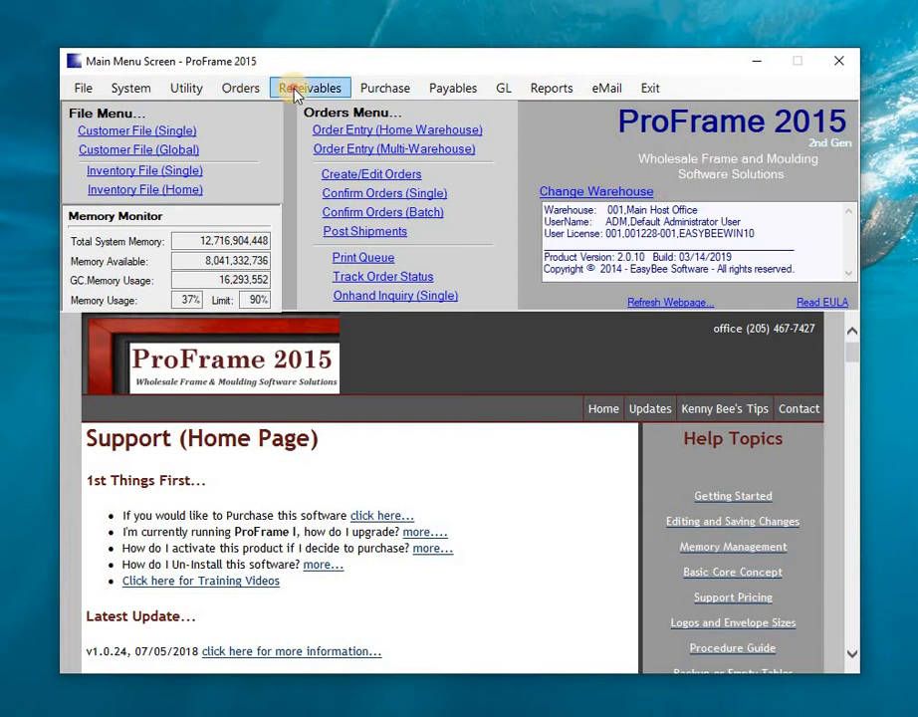
click(291, 88)
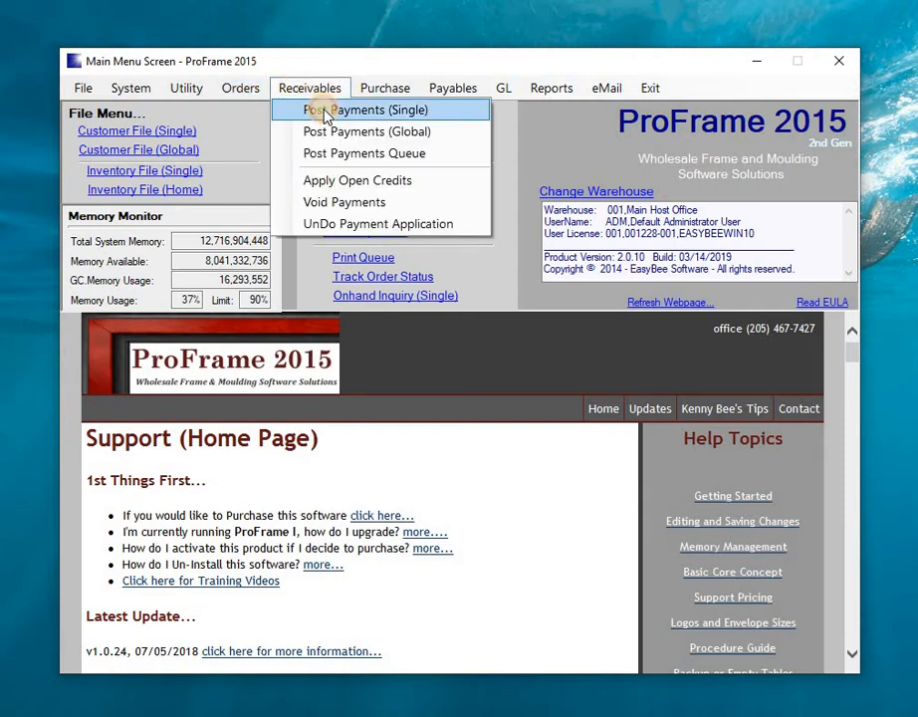
click(325, 112)
text(EAG)
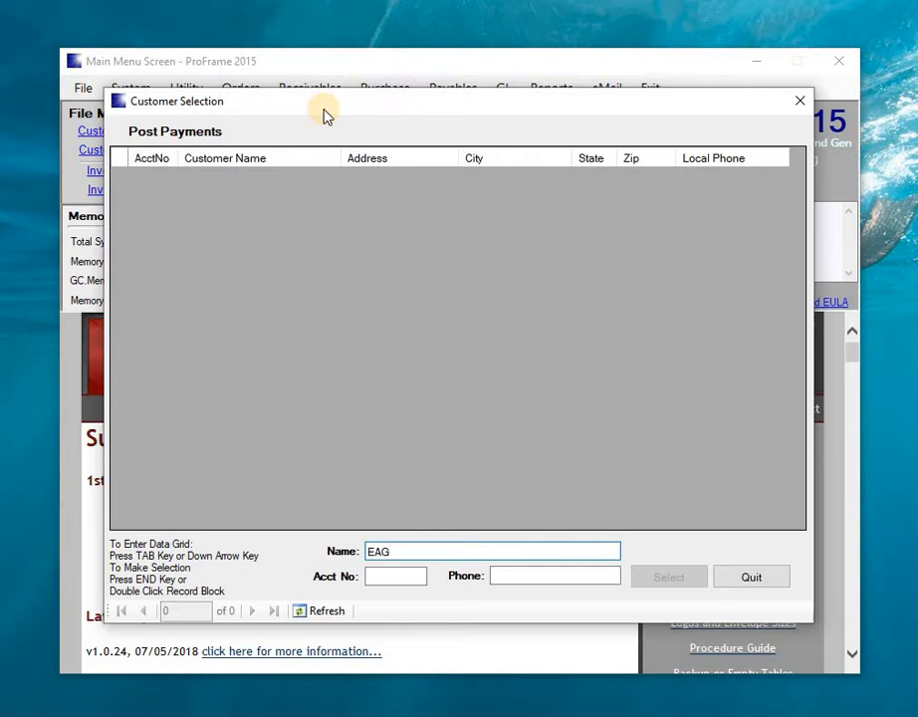
key(Return)
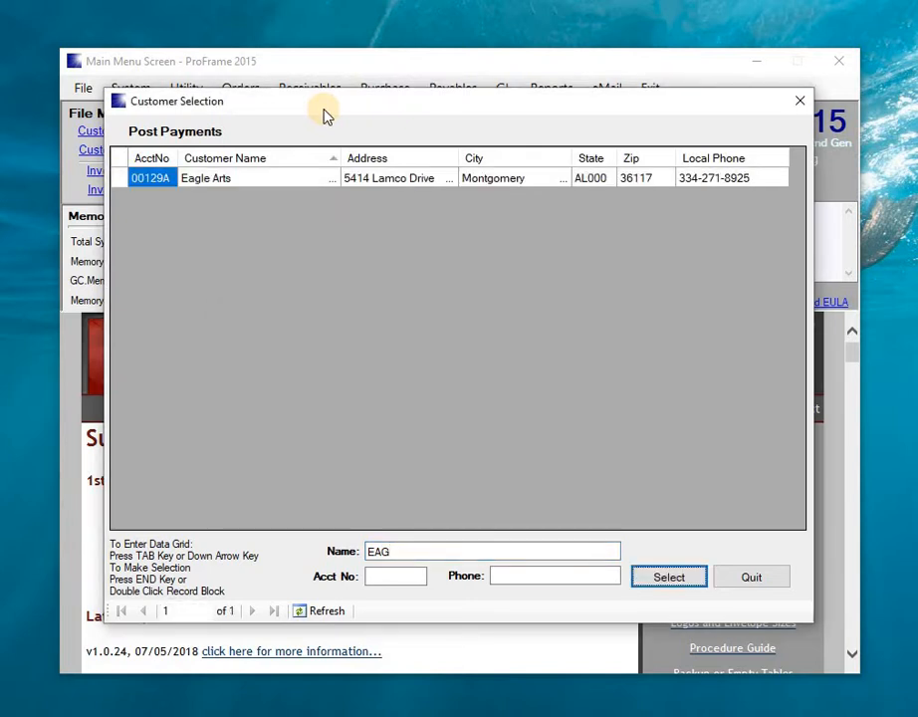
key(Return)
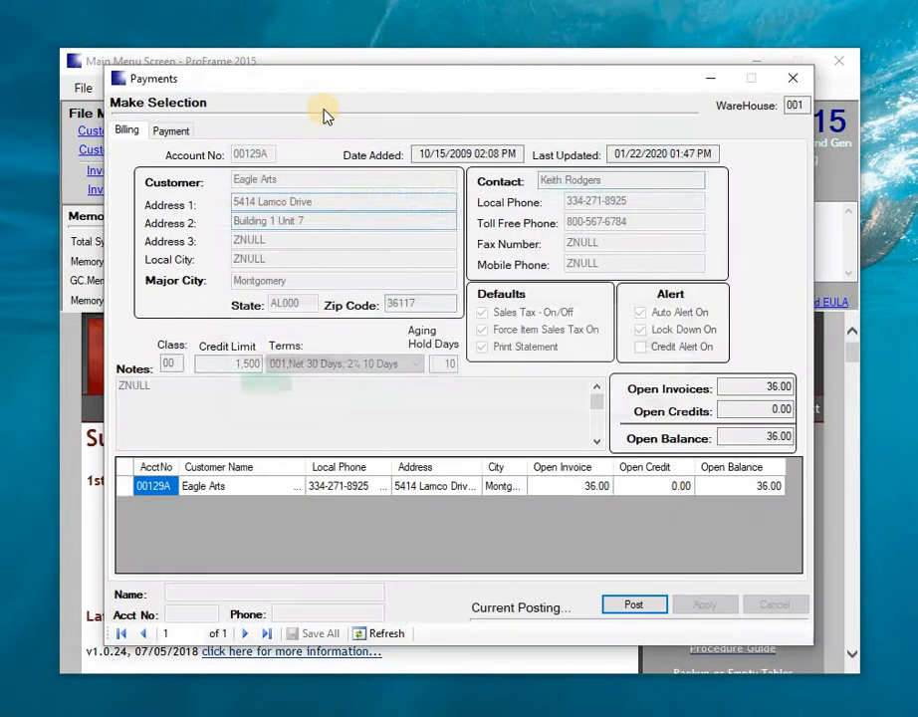
key(Return)
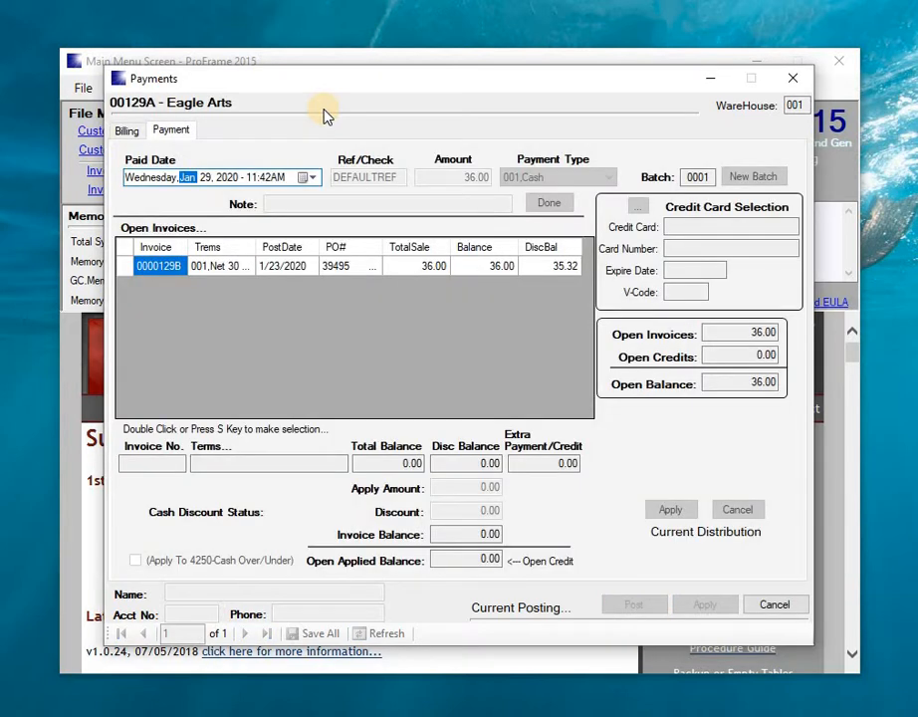
- Set the payment reference to CC-TEST, the amount to 35.32, and the payment type to Credit Card
key(Return)
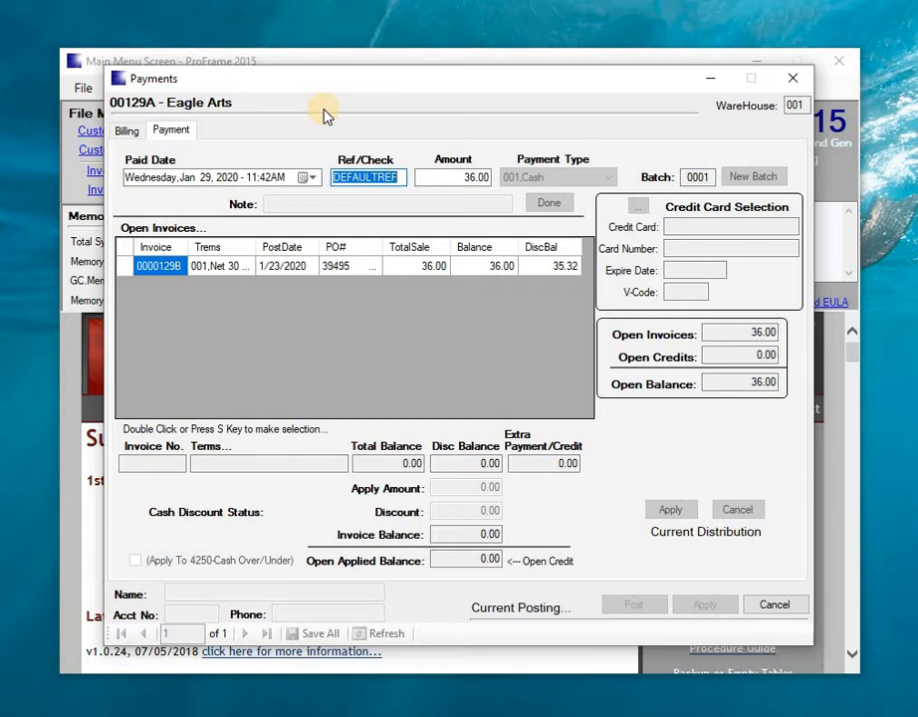
text(CC)
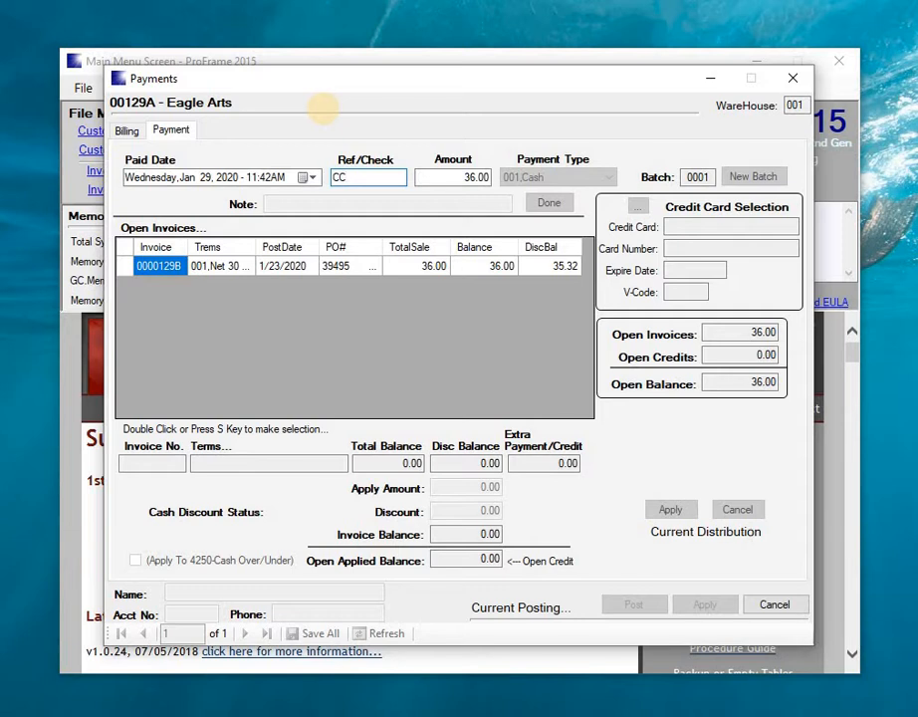
text(-TEST)
key(Tab)
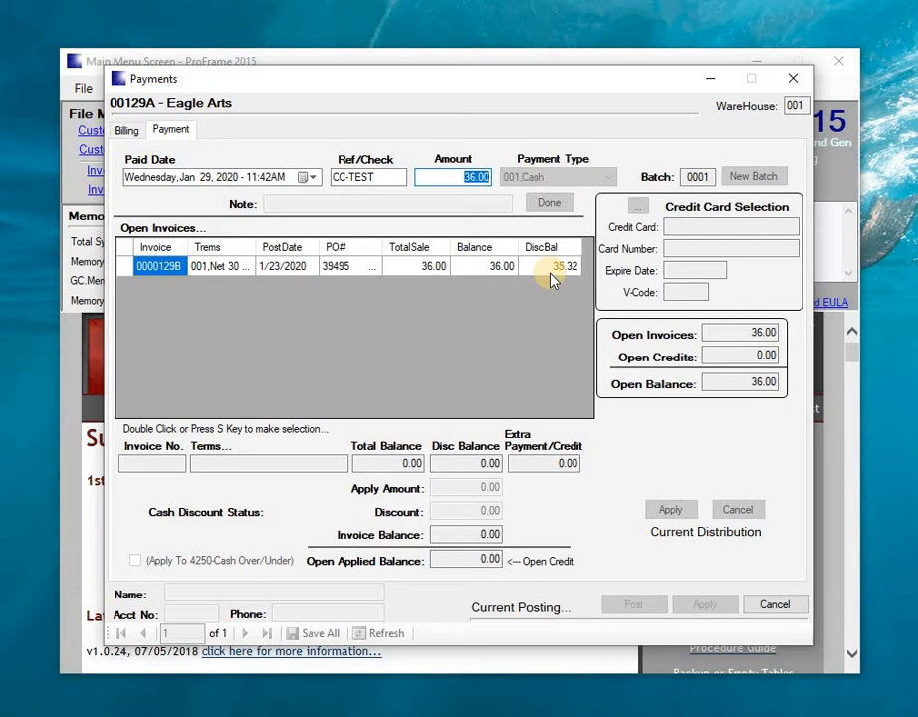
text(35.32)
key(Return)
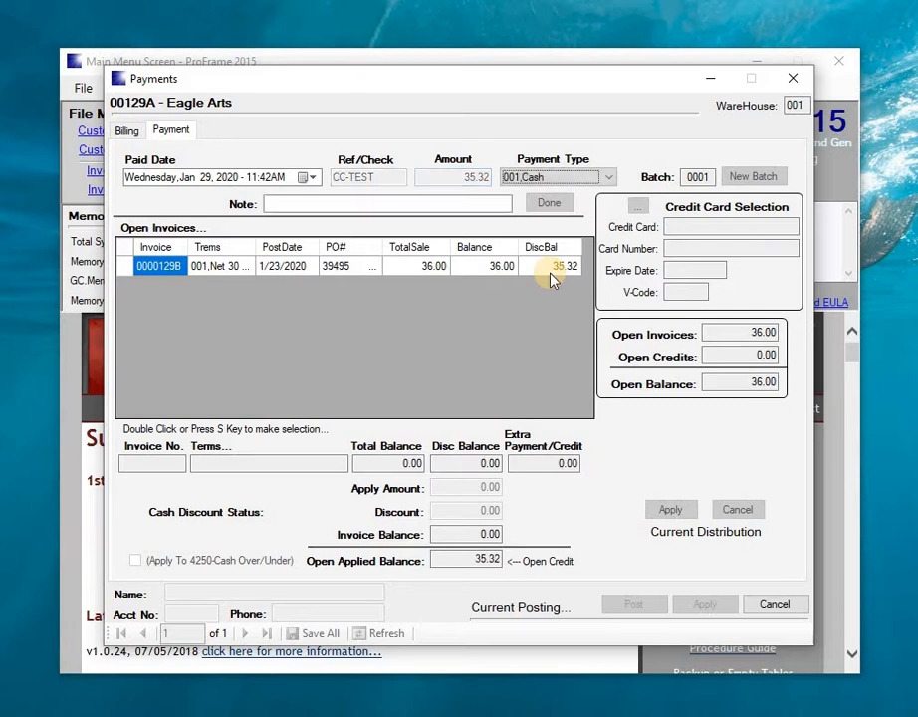
key(Down)
key(Down)
key(Return)
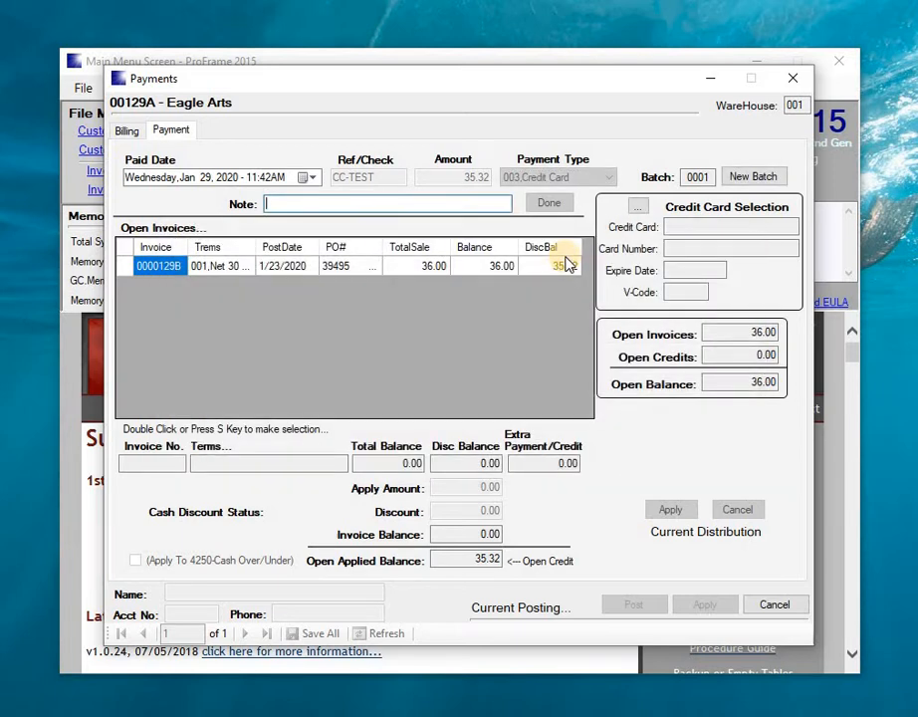
- Use a one-time Visa card with the default placeholder card details for the payment, and complete the payment details
click(637, 211)
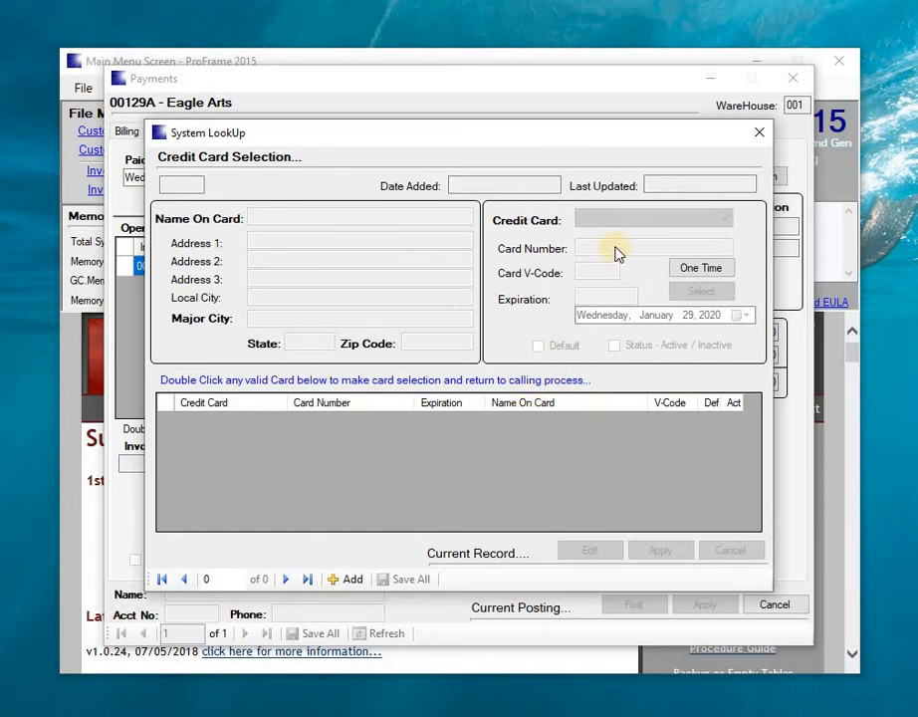
click(700, 271)
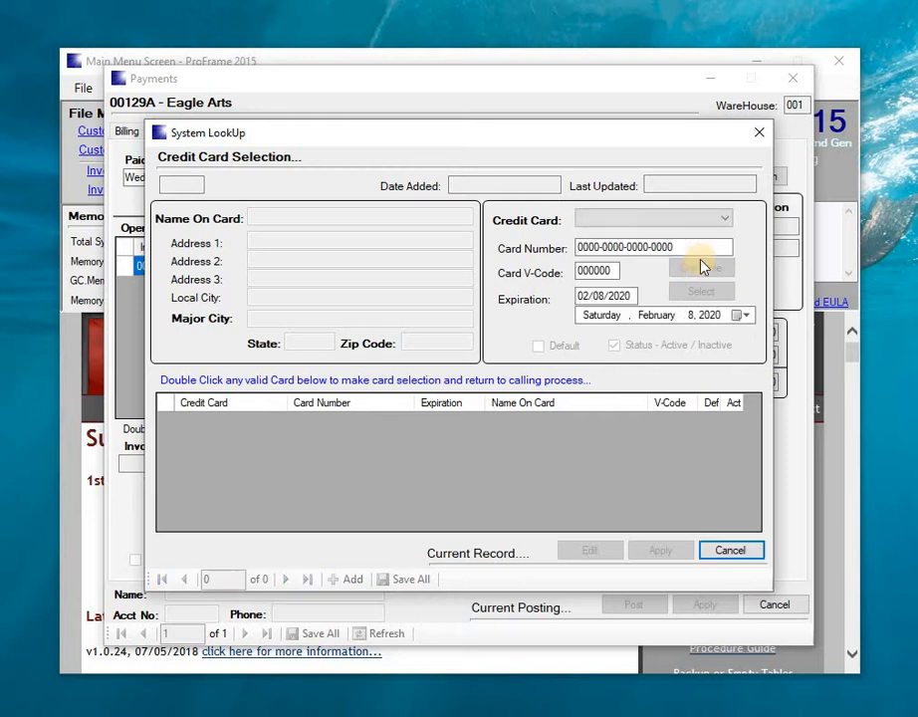
click(701, 218)
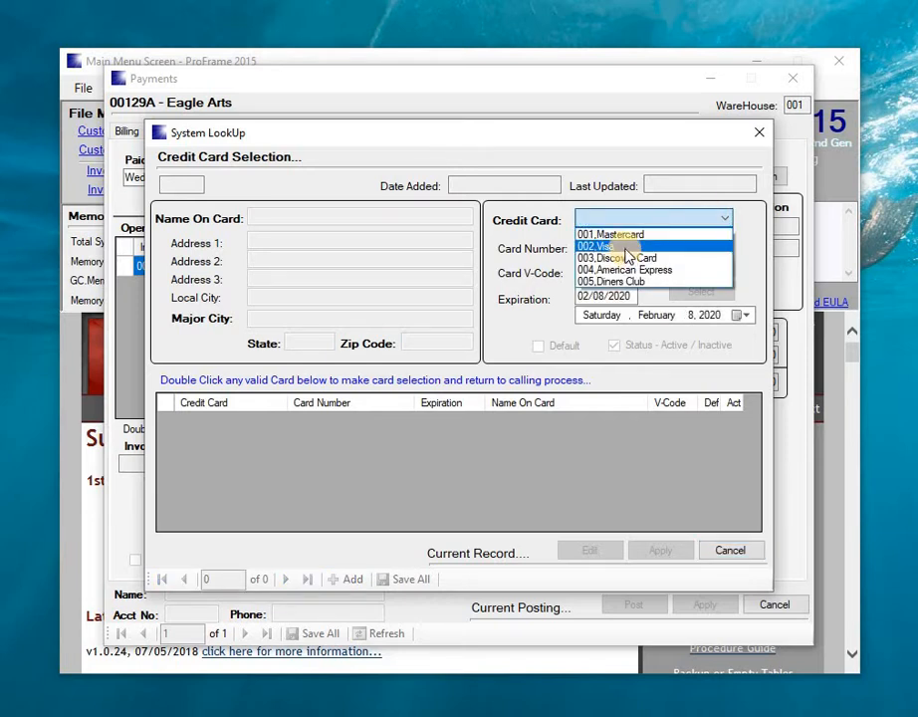
click(625, 254)
click(595, 248)
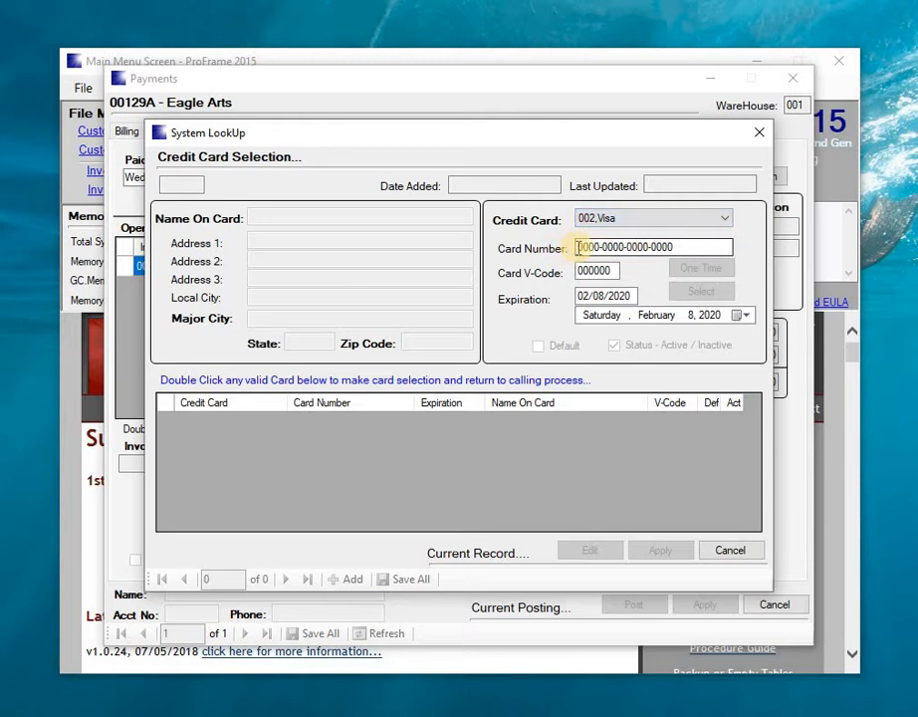
click(597, 247)
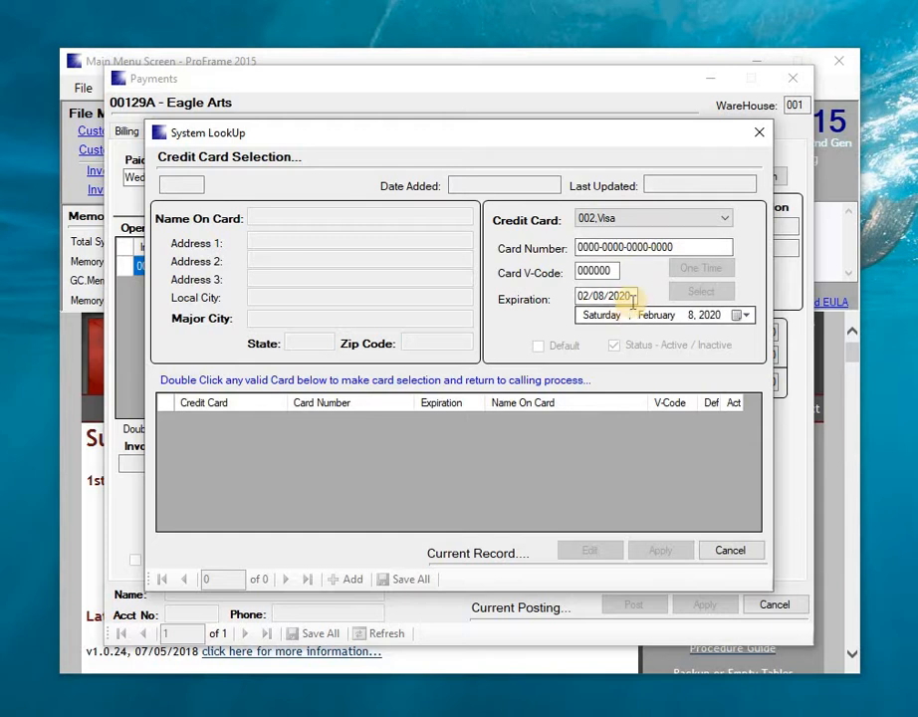
key(Tab)
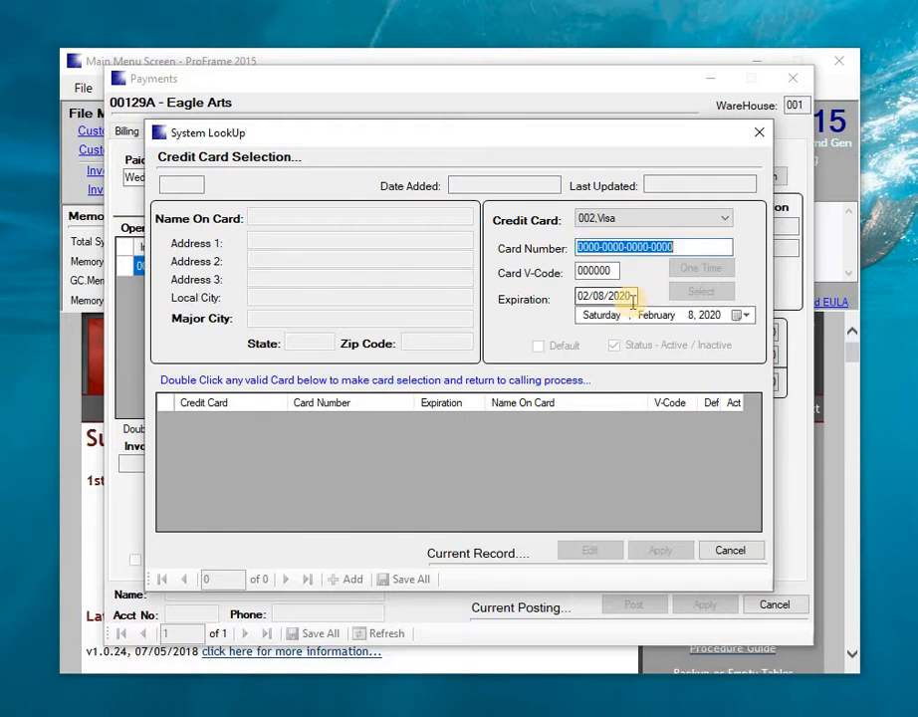
key(Tab)
key(Tab)
key(Tab)
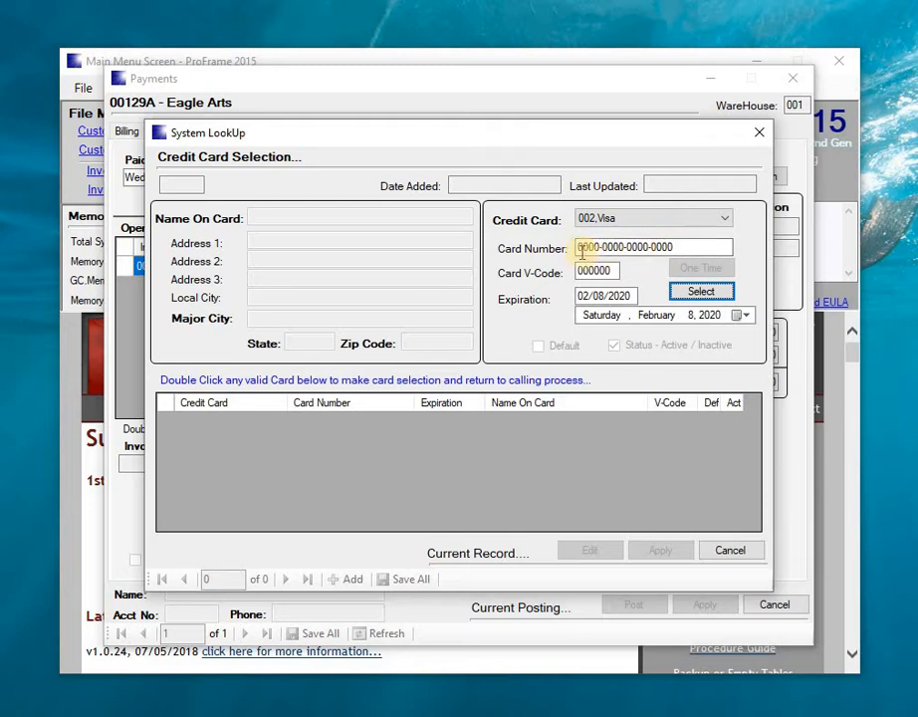
click(707, 291)
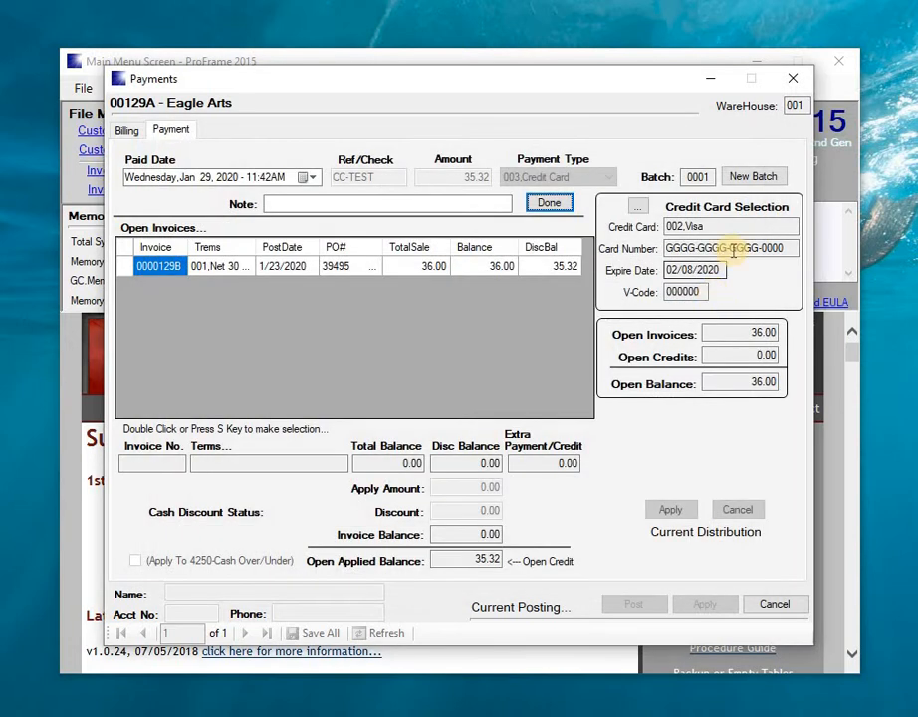
click(550, 205)
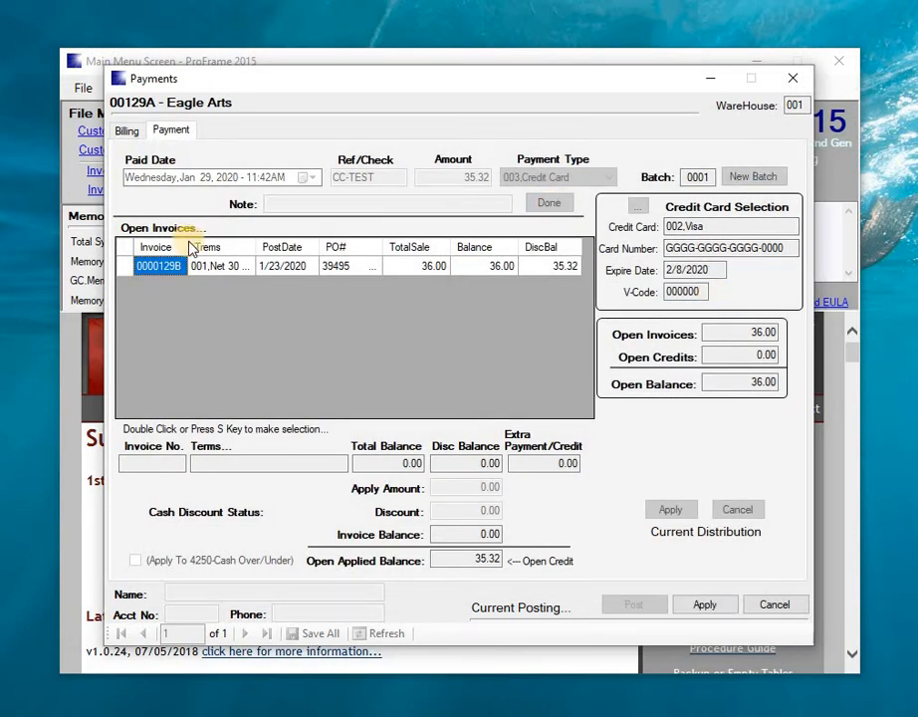
- Distribute 35.32 with a 0.68 discount to the open invoice posted 1/23/2020
double_click(128, 267)
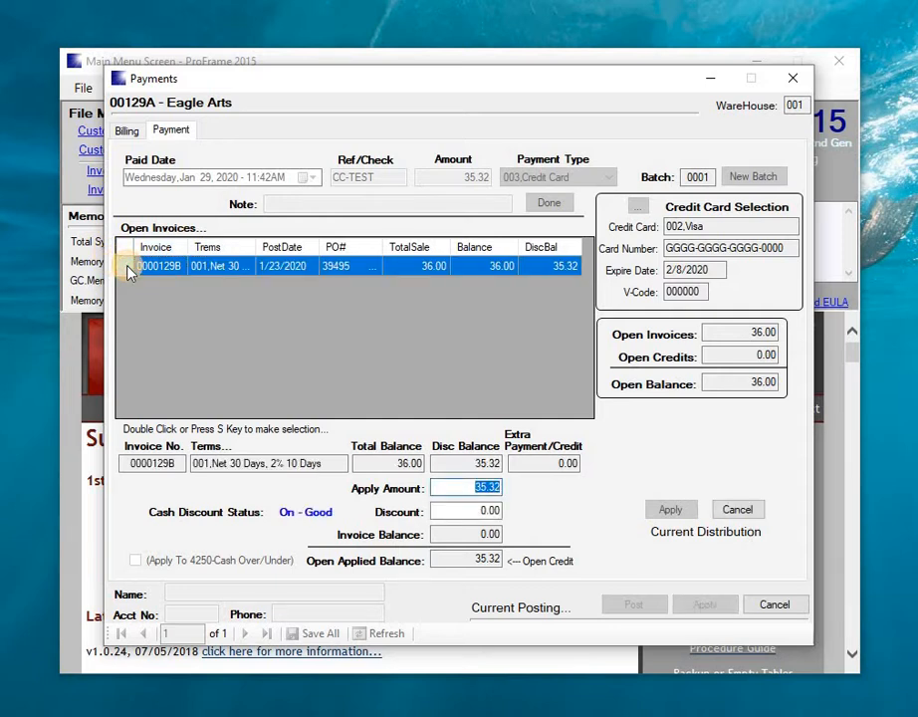
key(Tab)
key(Tab)
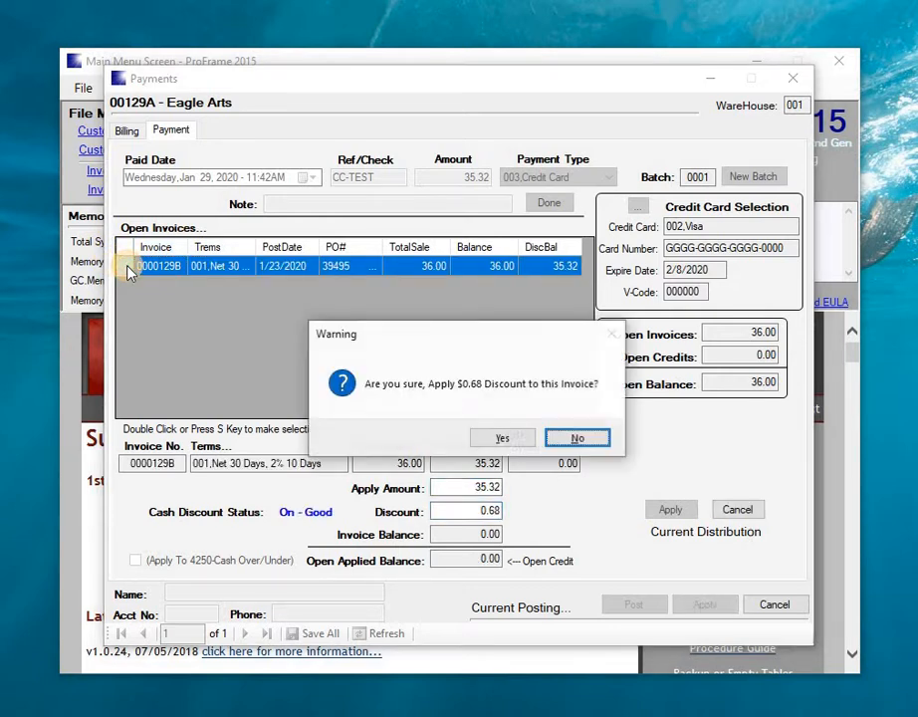
key(y)
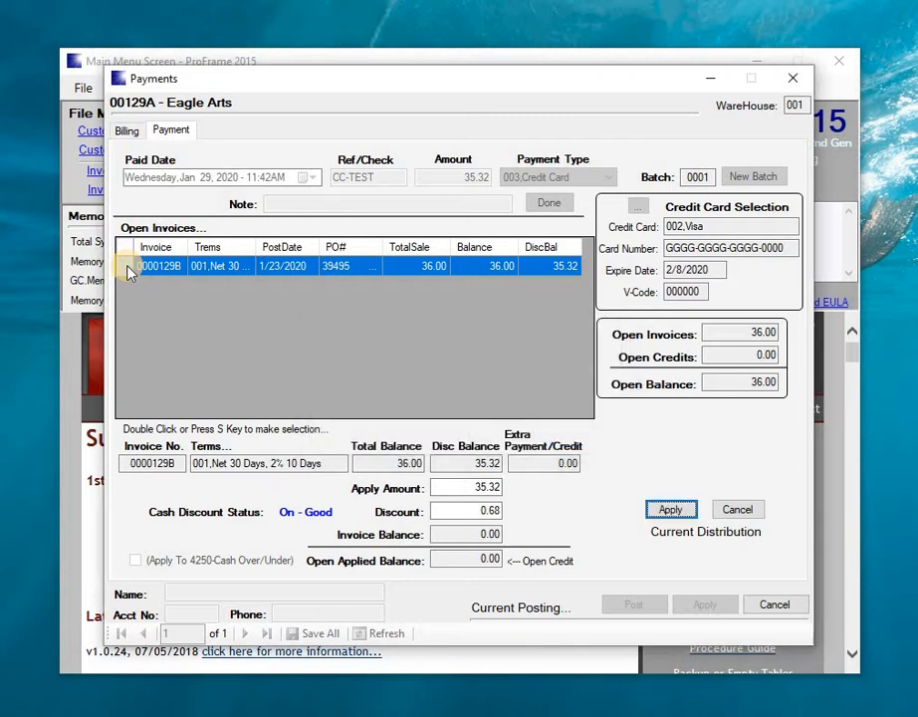
key(Return)
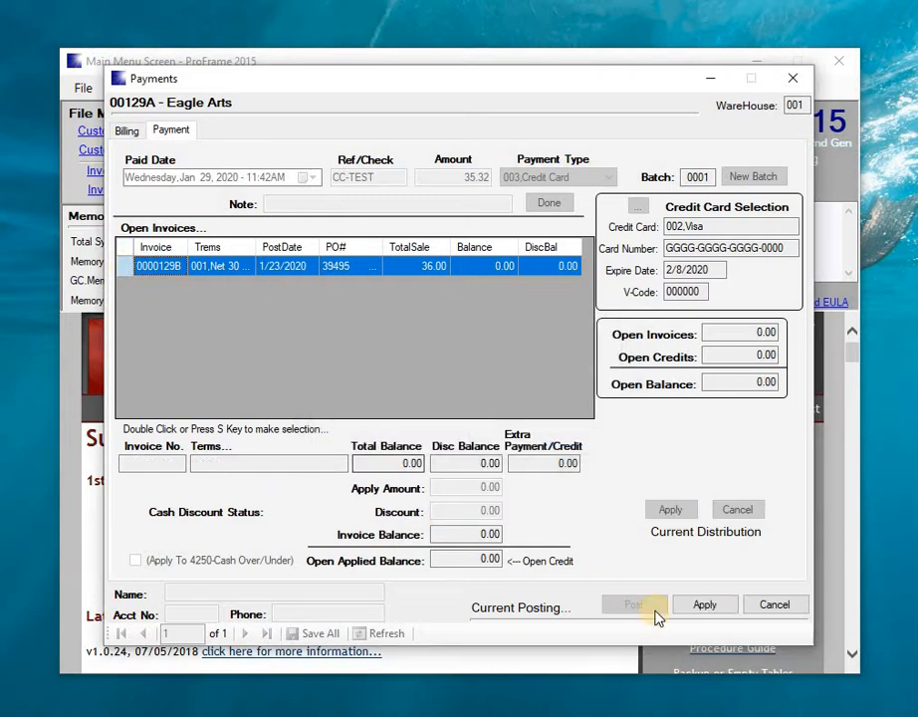
- Apply the Eagle Arts payment posting, save all changes, and leave single payment posting
click(692, 604)
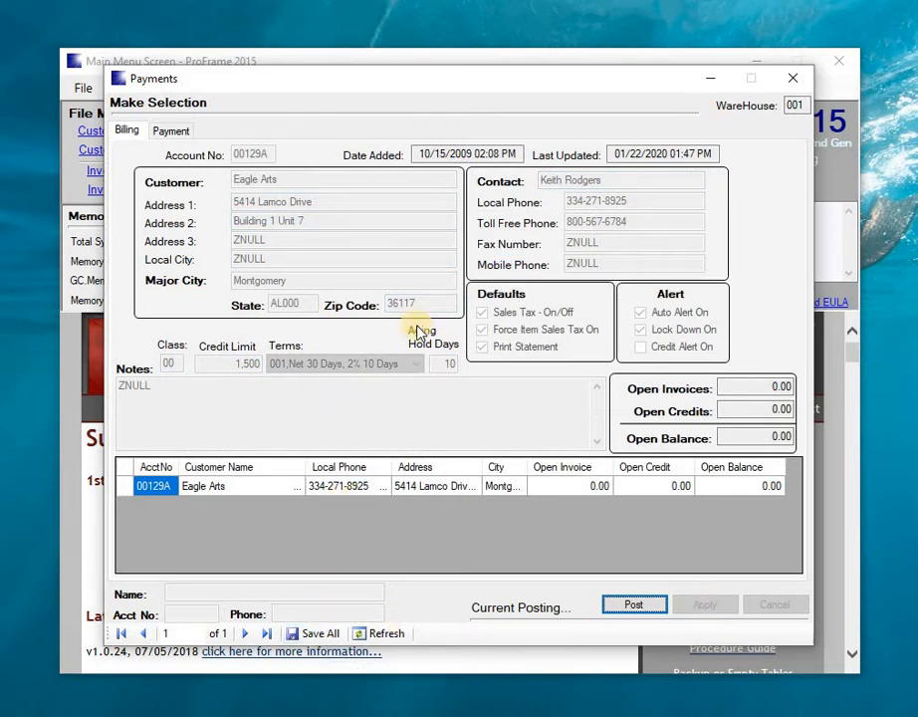
click(321, 634)
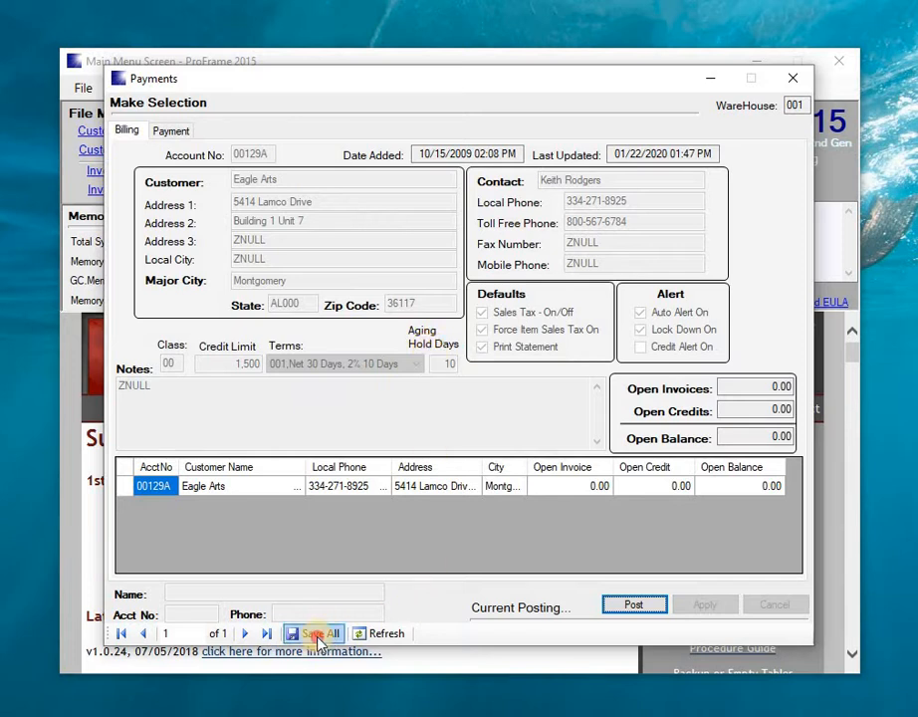
click(515, 441)
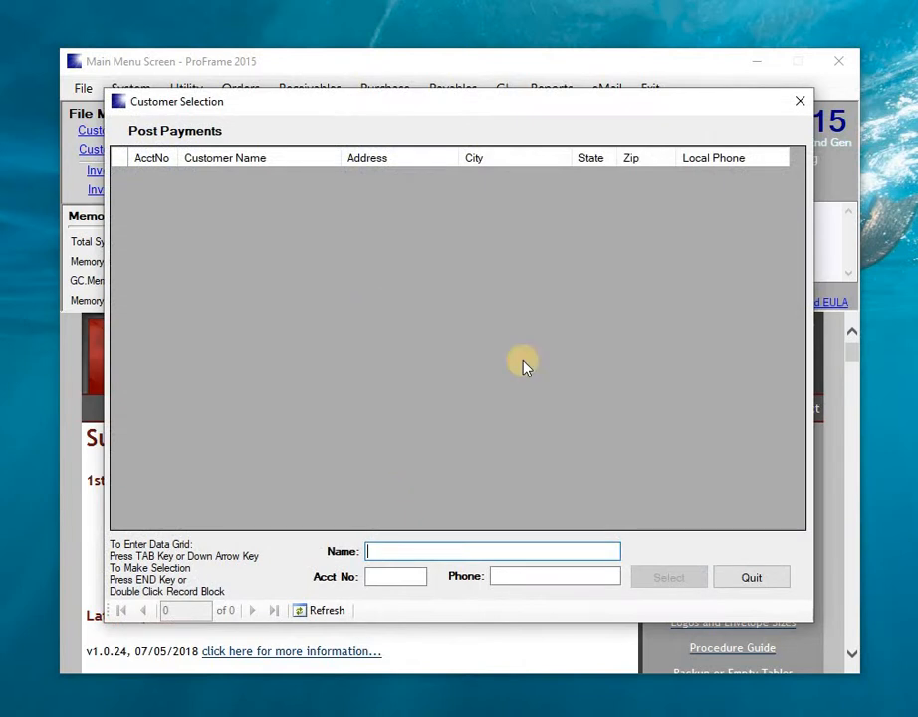
click(800, 101)
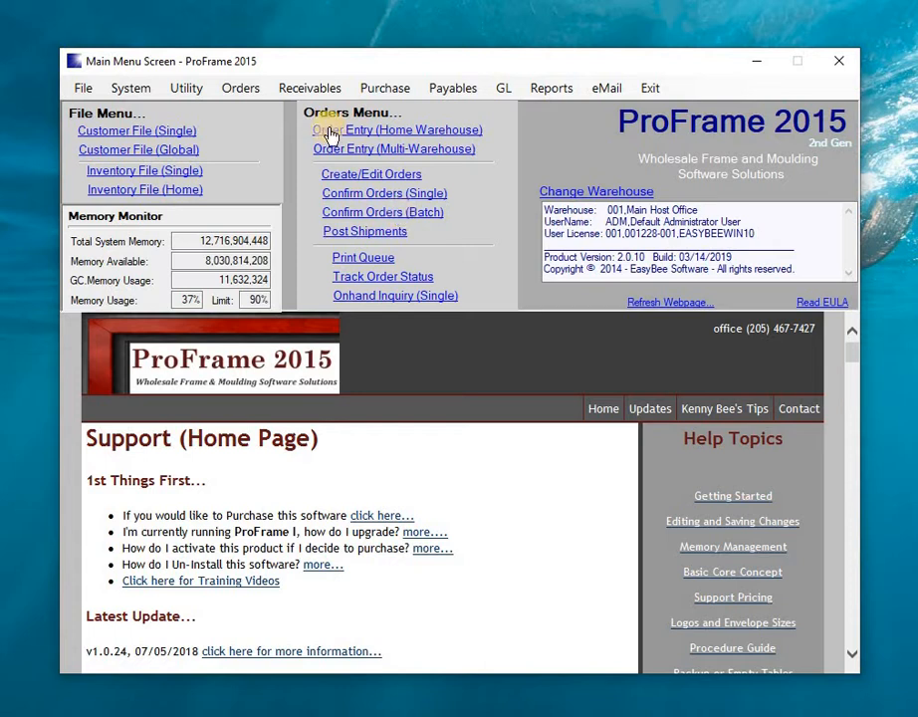
- Open payment voiding, select the customer Global Picture Frame, and choose its check payment CK8564 to void
click(308, 91)
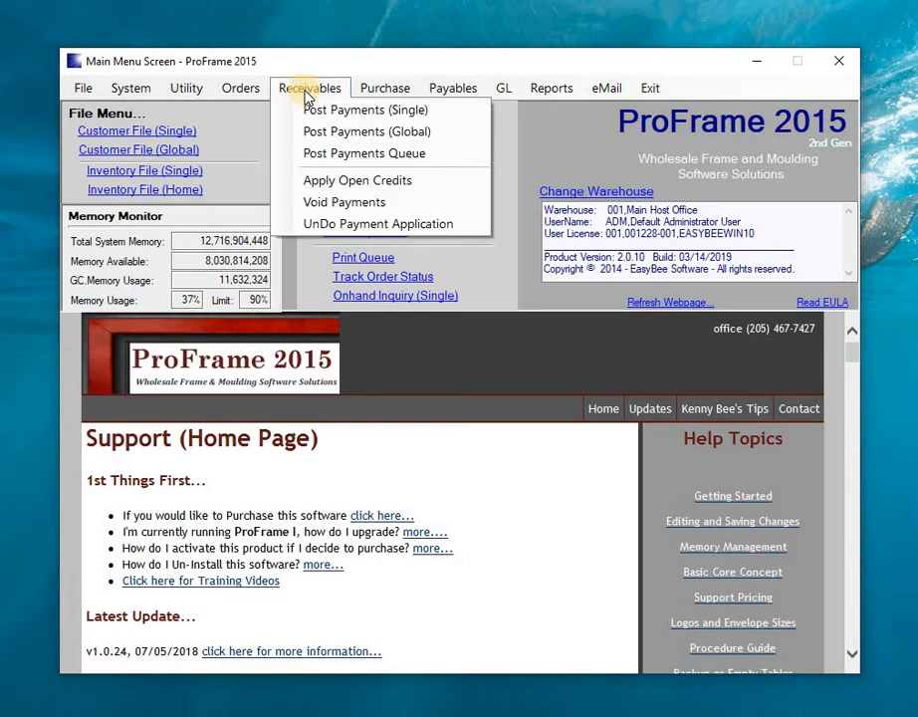
click(350, 204)
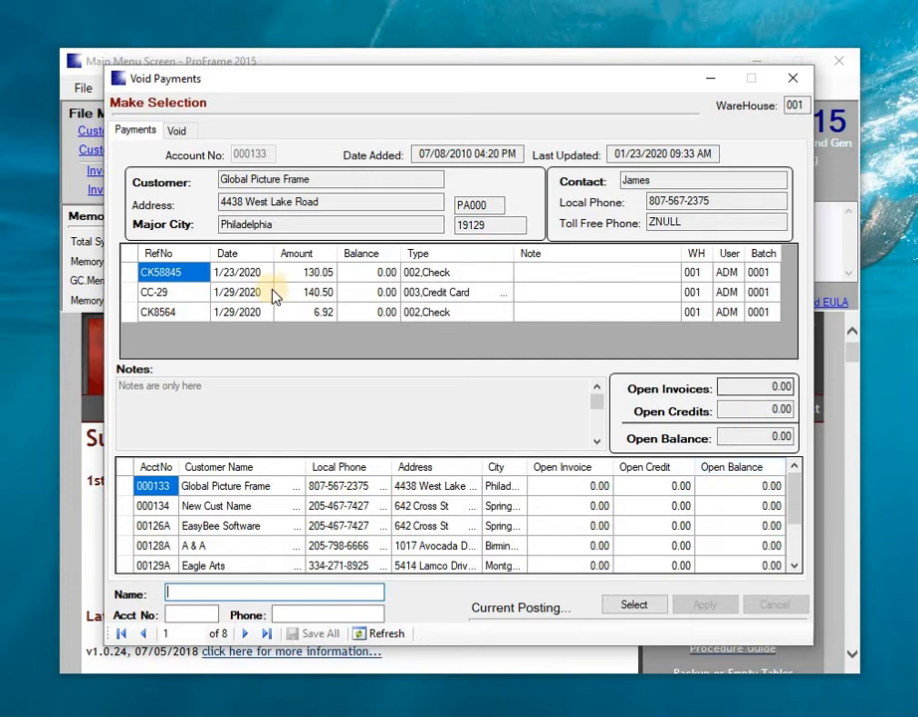
click(124, 506)
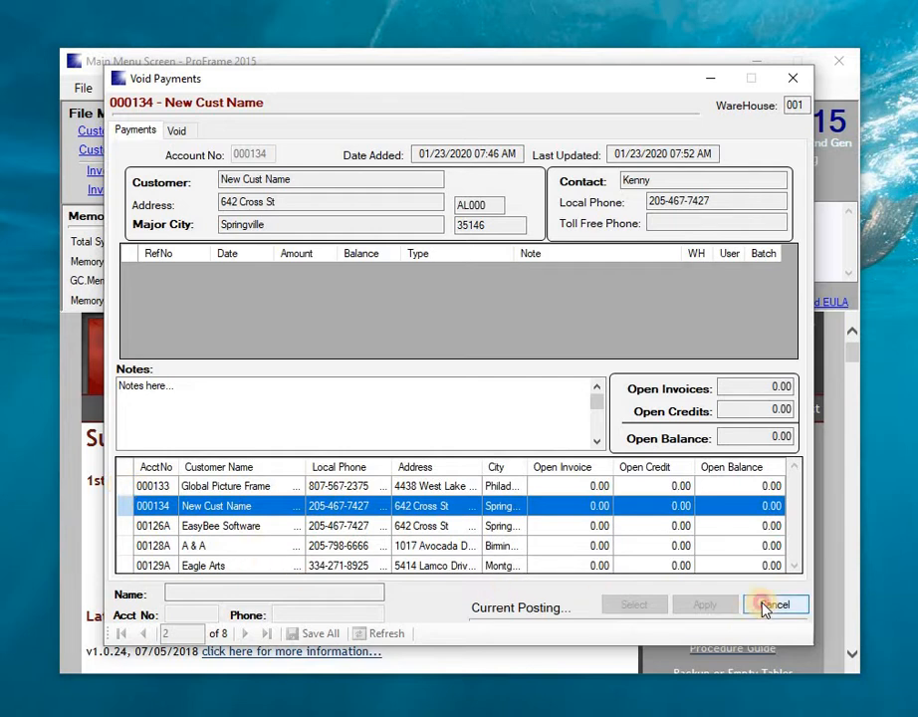
click(765, 605)
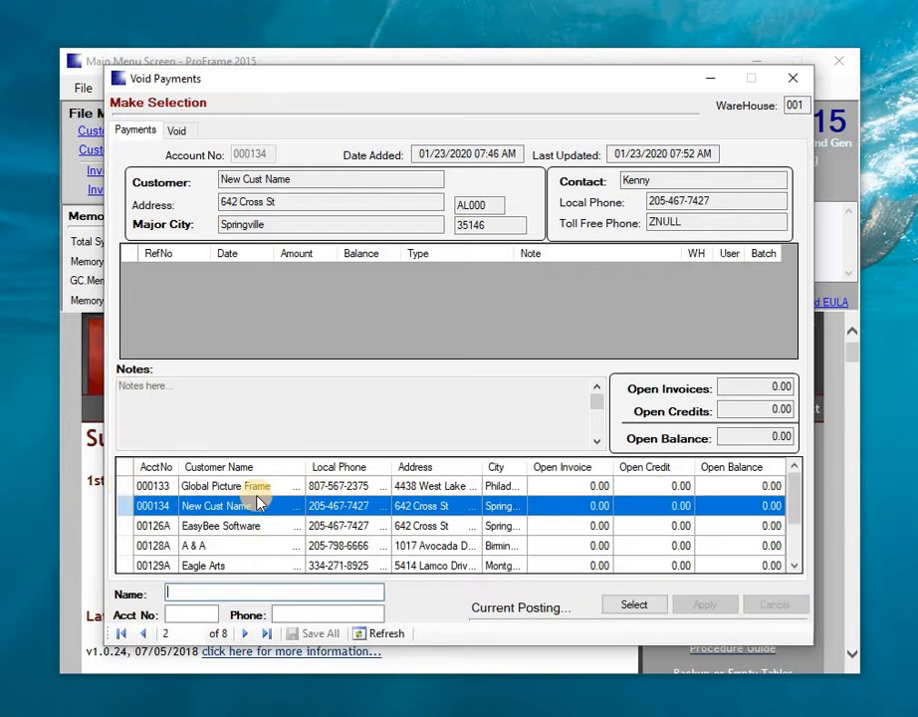
click(121, 487)
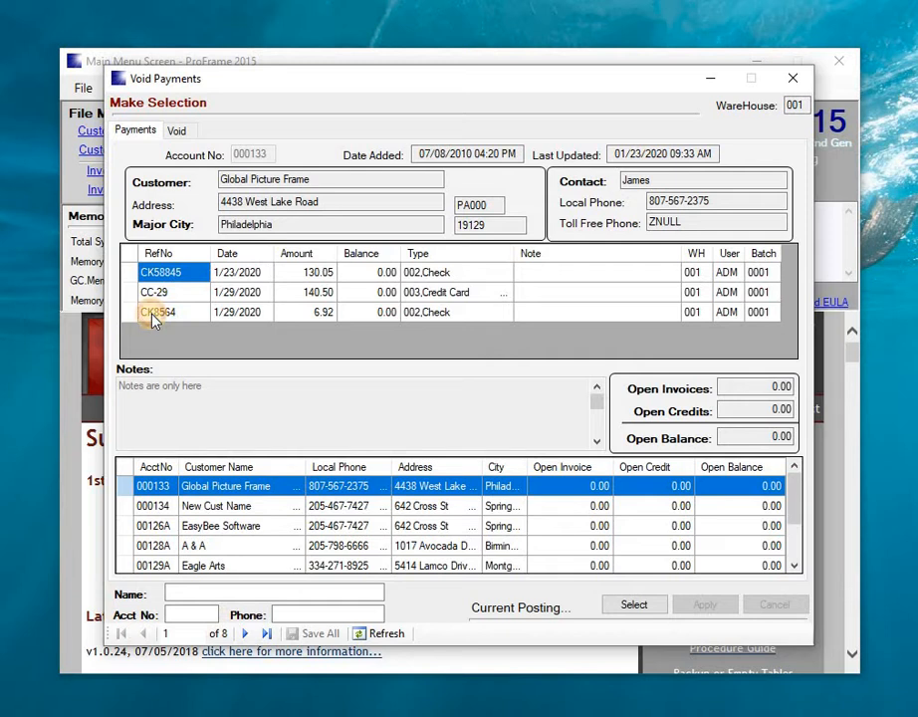
double_click(123, 491)
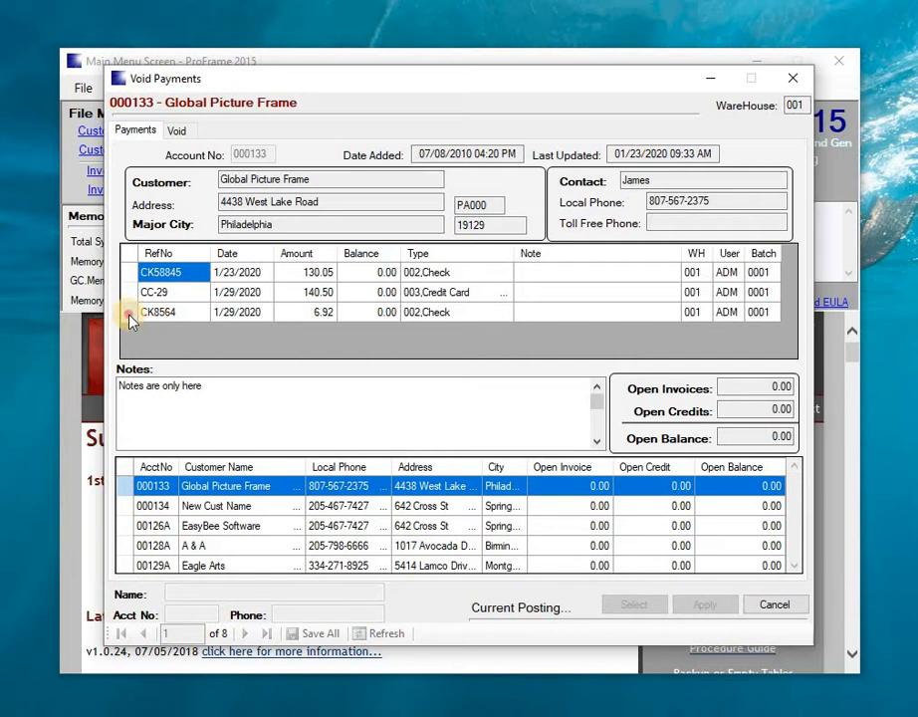
click(131, 317)
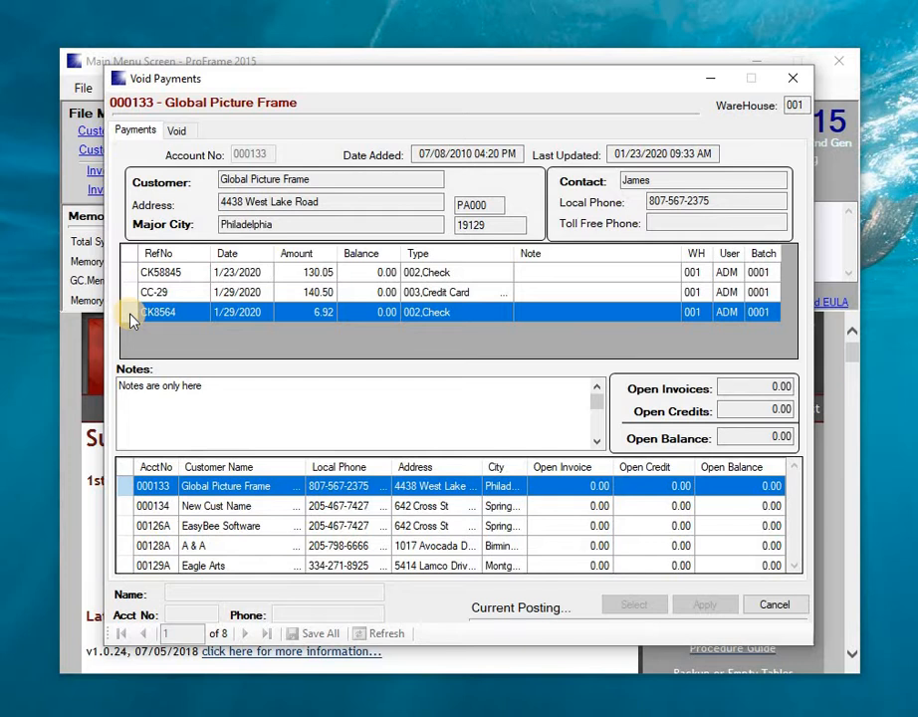
double_click(130, 316)
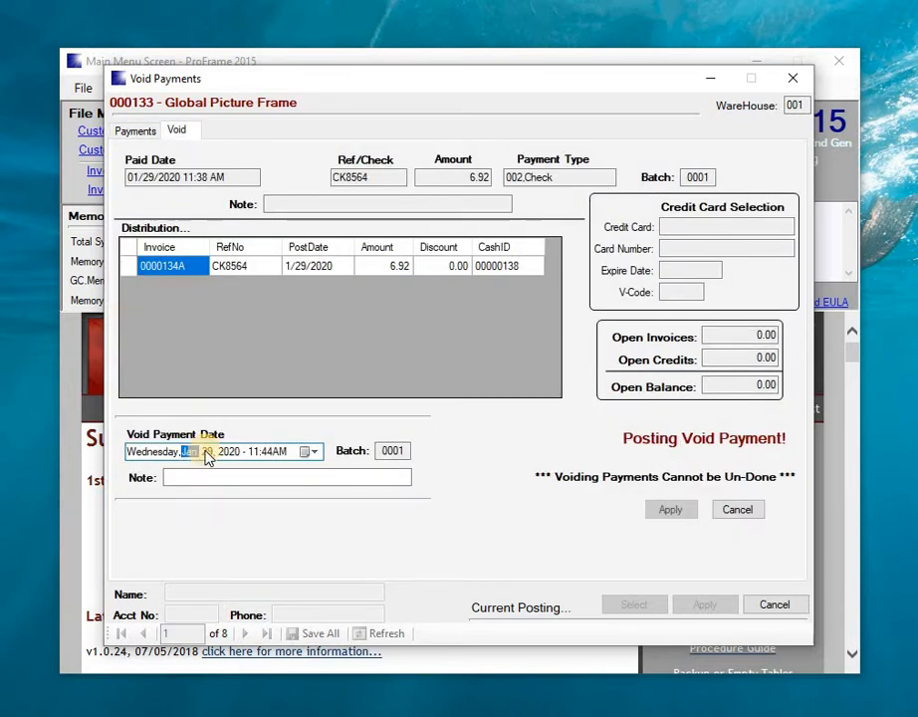
- Void the payment with the default void date and the note "Reason for void", and apply the posting
key(Tab)
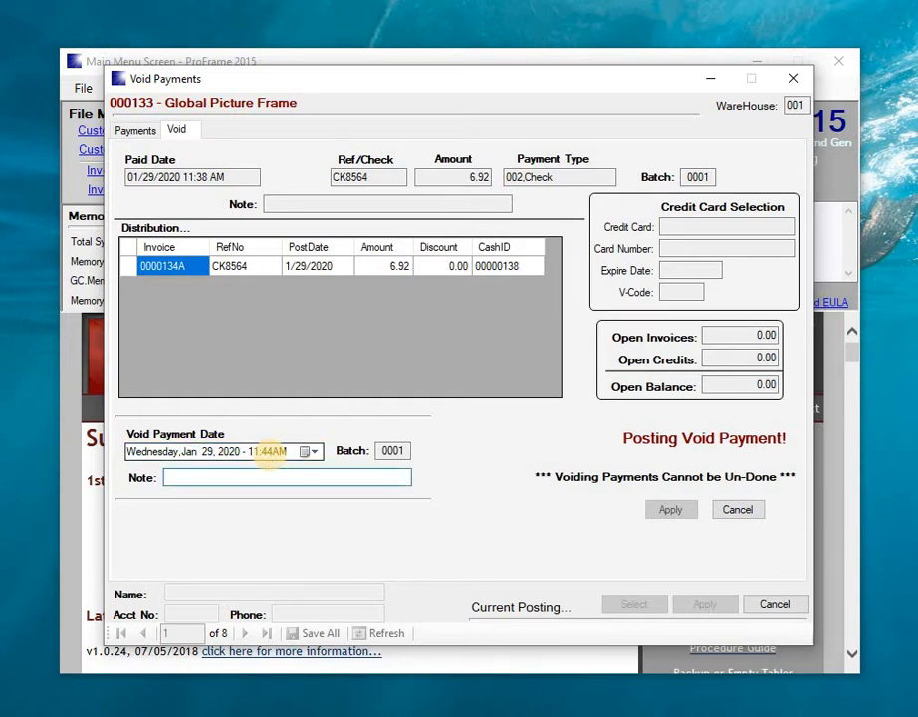
text(Reason for void)
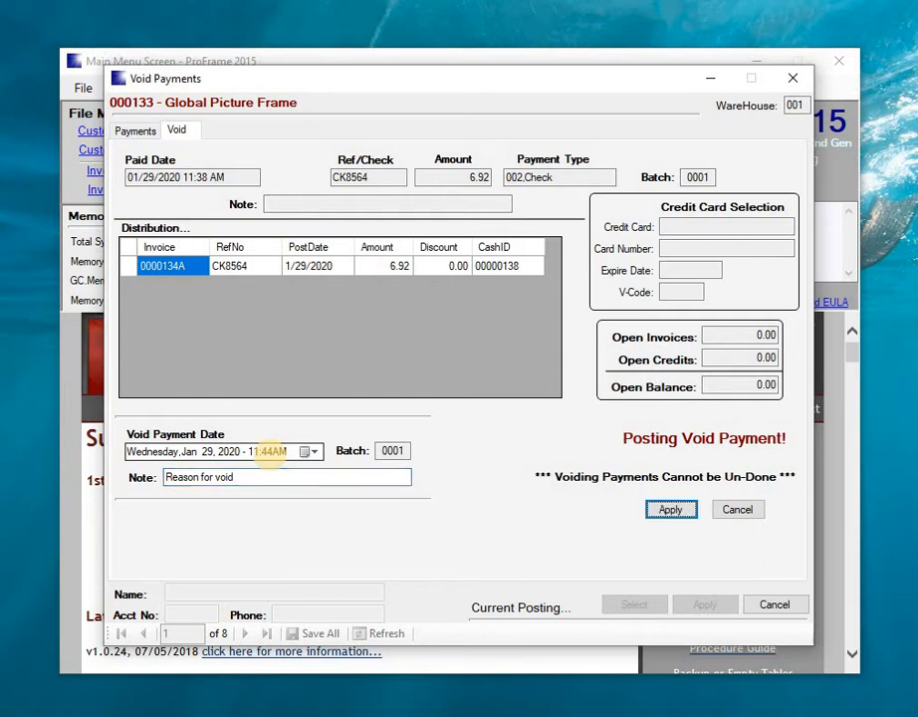
click(674, 513)
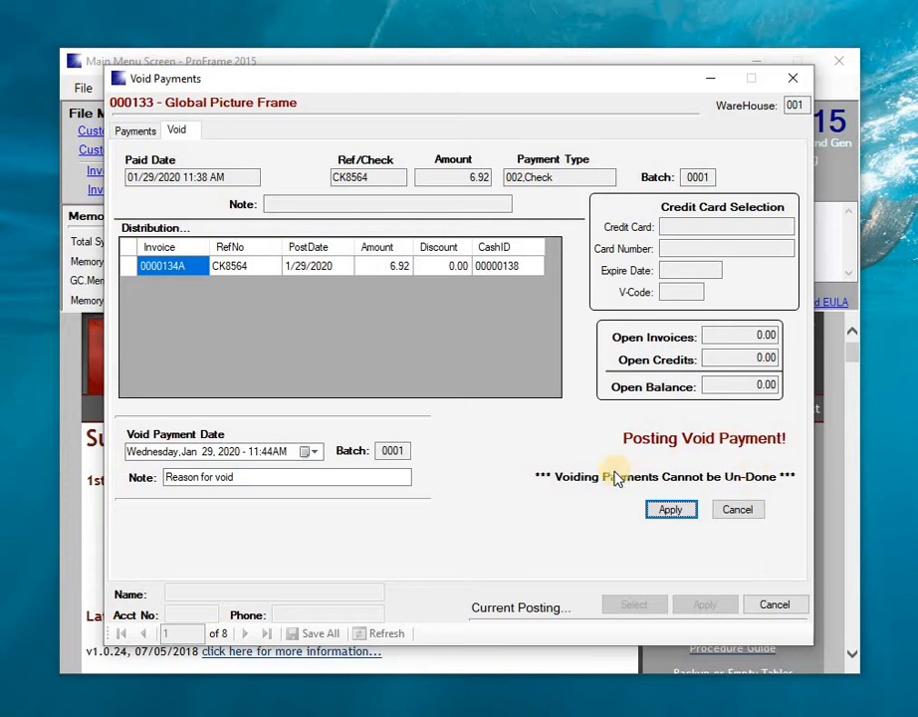
click(680, 511)
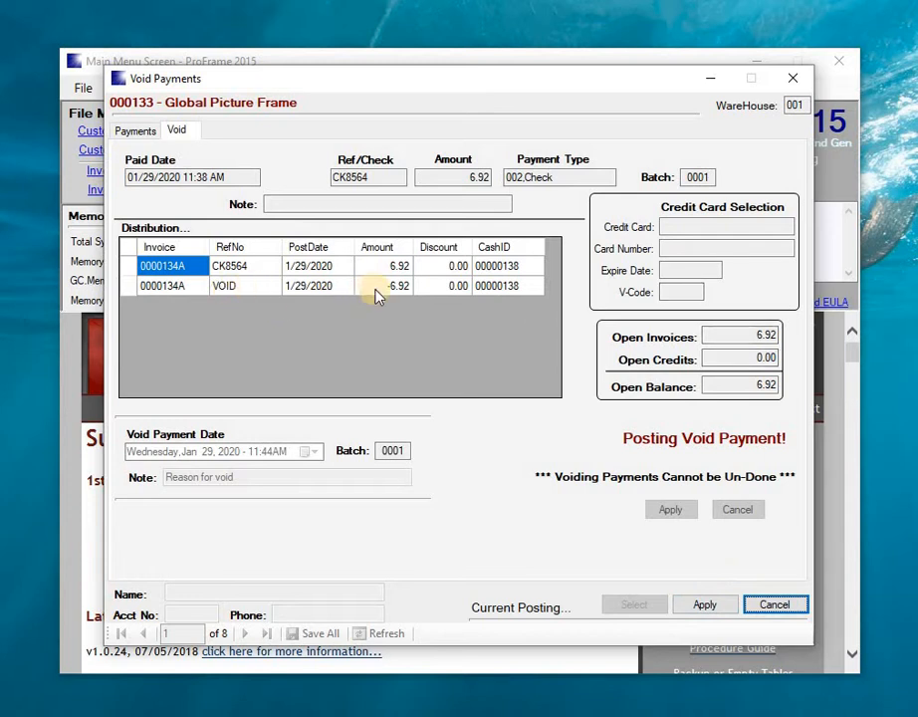
click(685, 608)
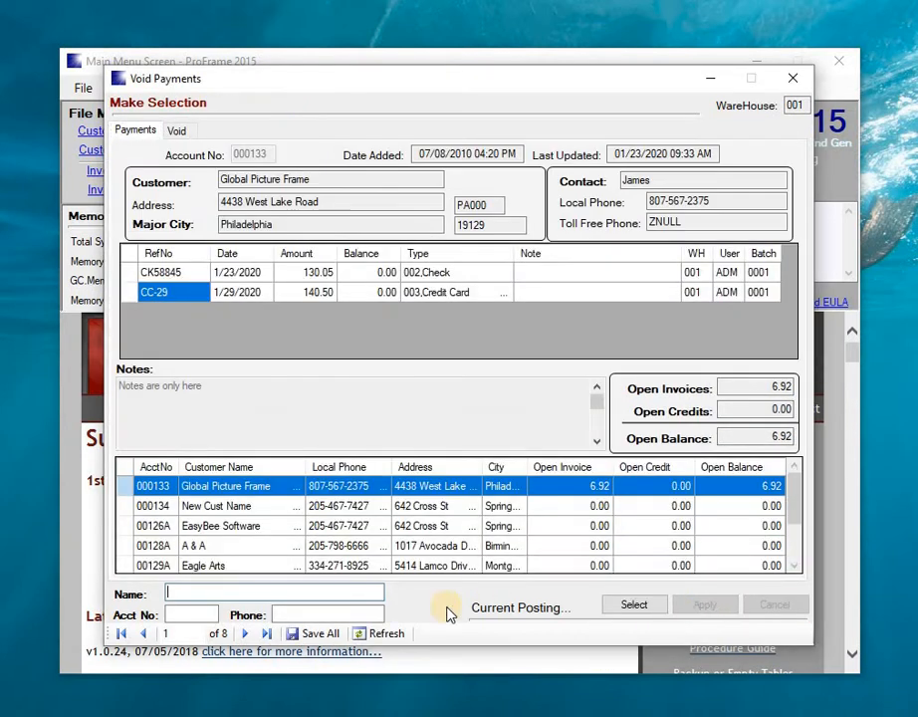
- Save the voided payment and leave payment voiding
click(317, 636)
click(510, 443)
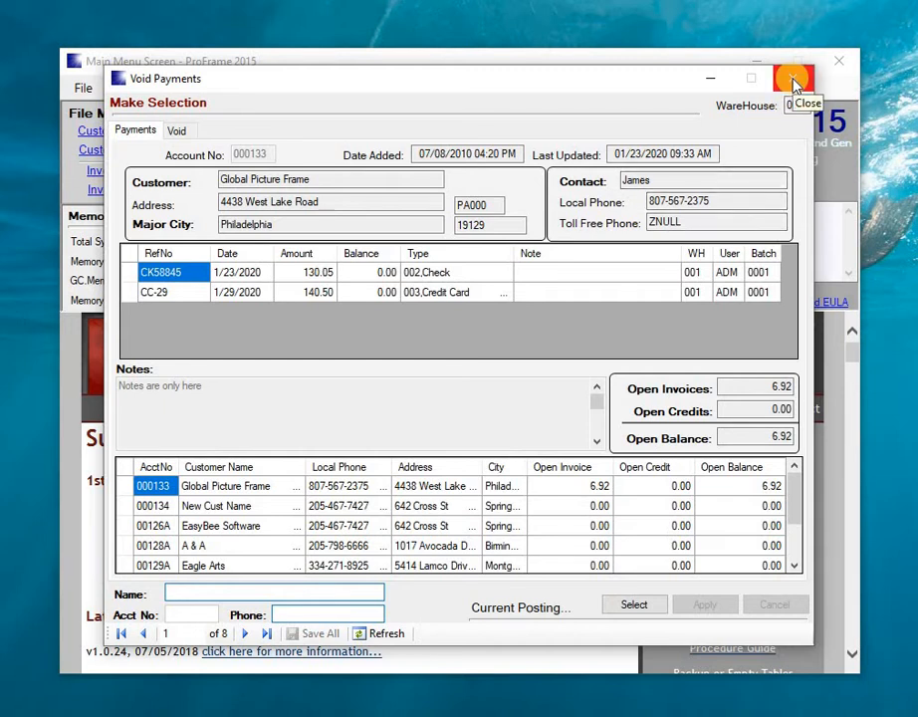
click(795, 80)
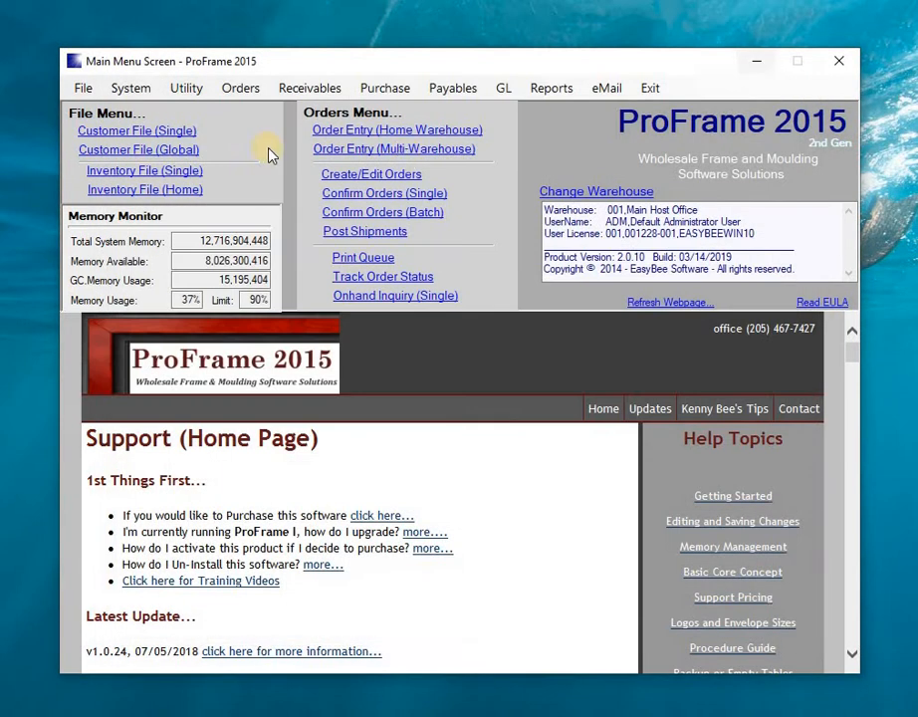
- Find Global Picture Frame in the single customer file with the name search G and examine the CK8564 entries in its AR history
click(131, 138)
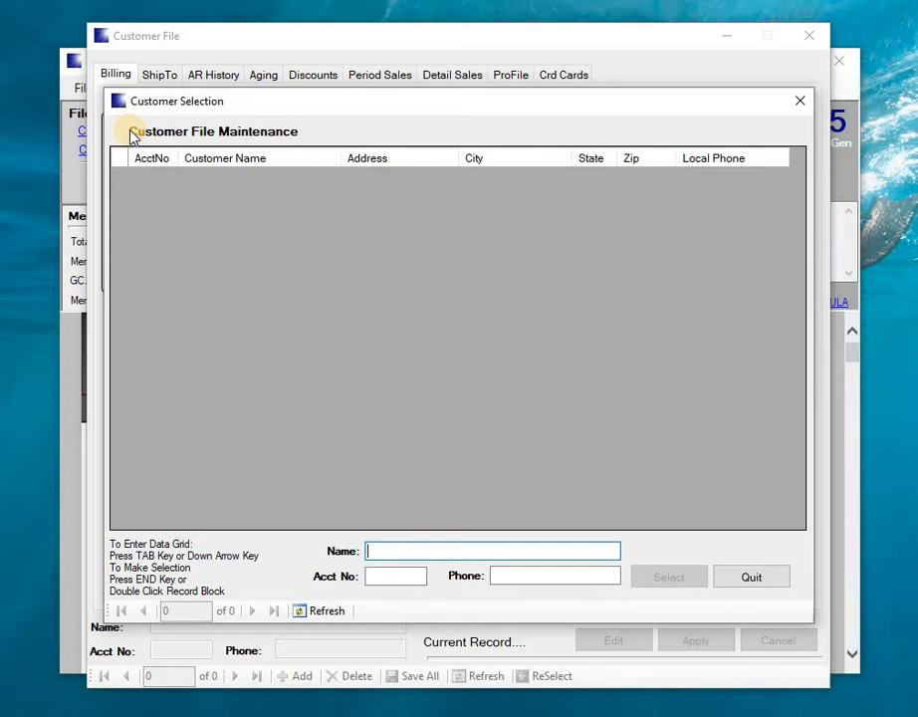
key(Return)
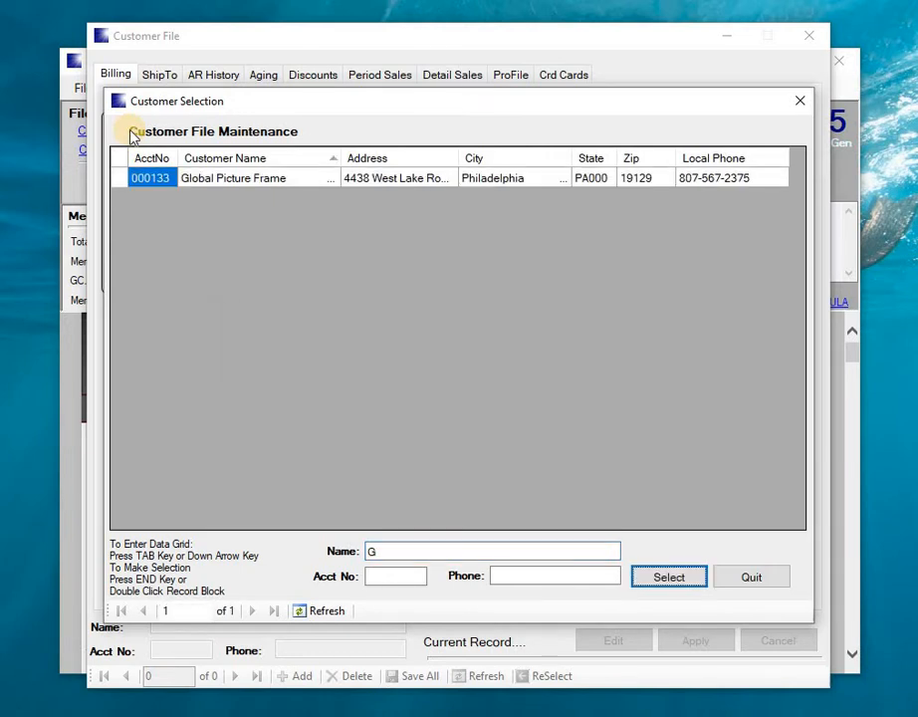
key(Return)
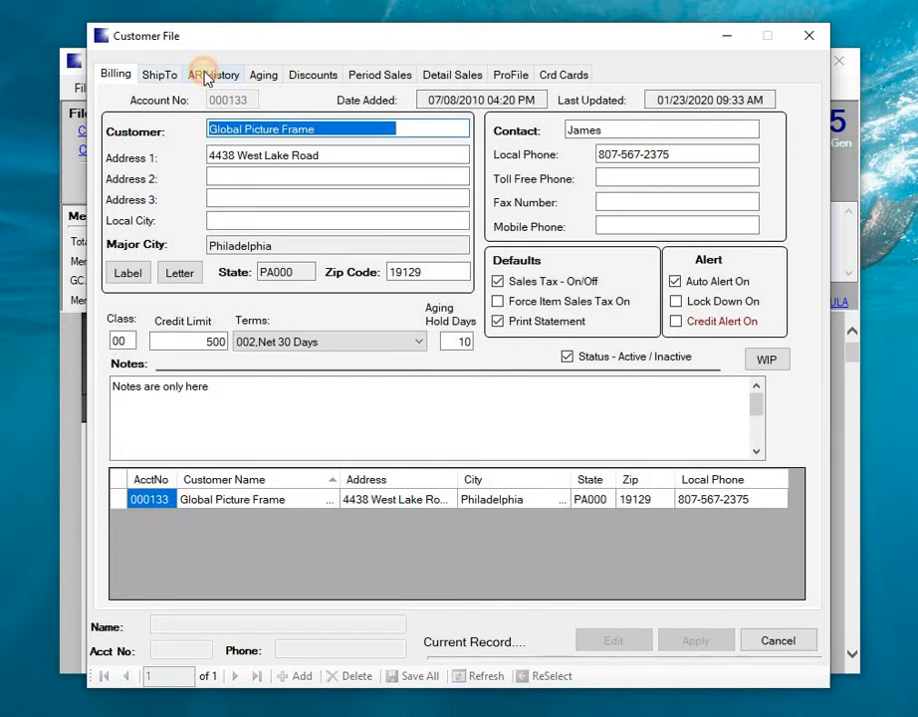
click(205, 77)
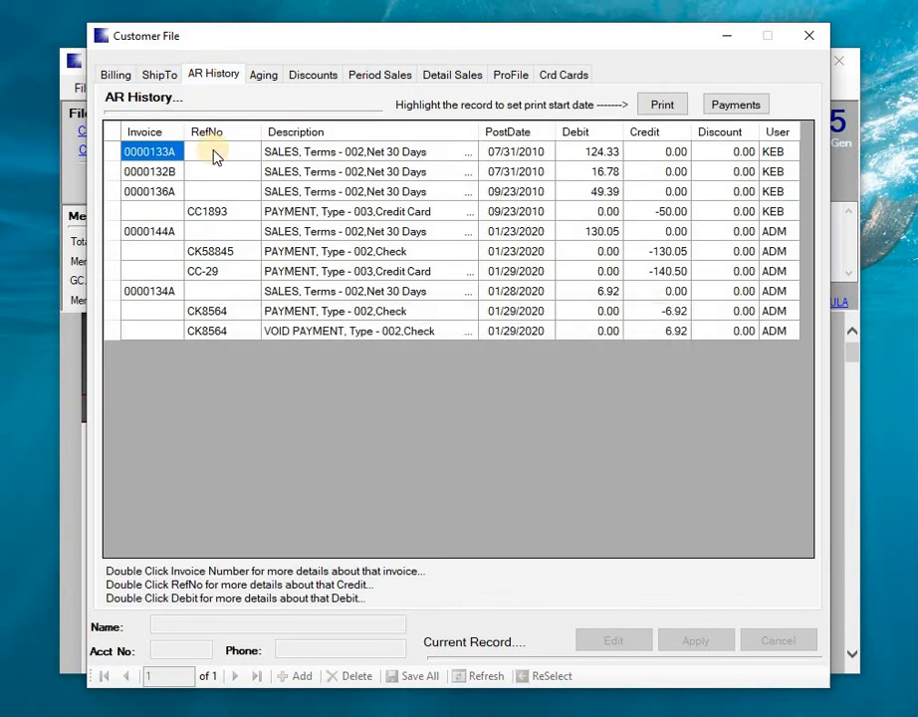
double_click(227, 313)
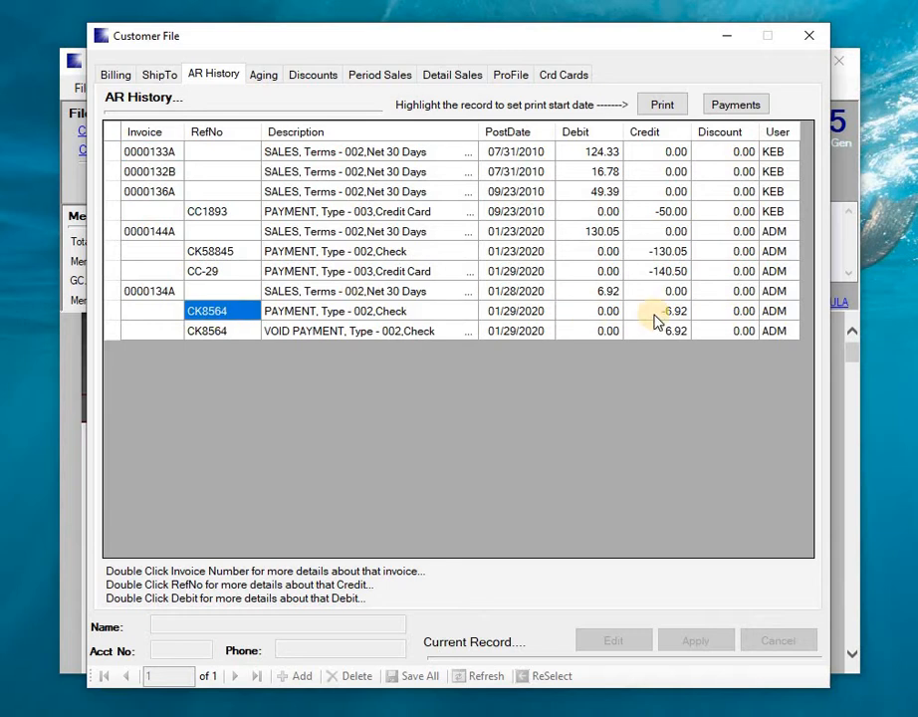
click(282, 333)
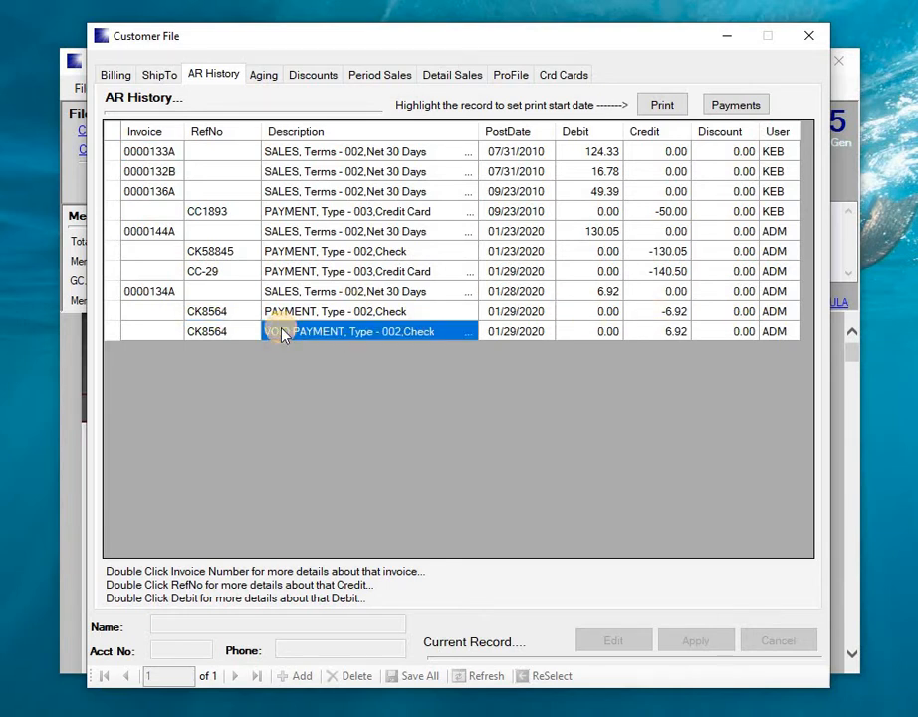
- Check the open invoice balance in Global Picture Frame's aging, and close the customer file
click(265, 80)
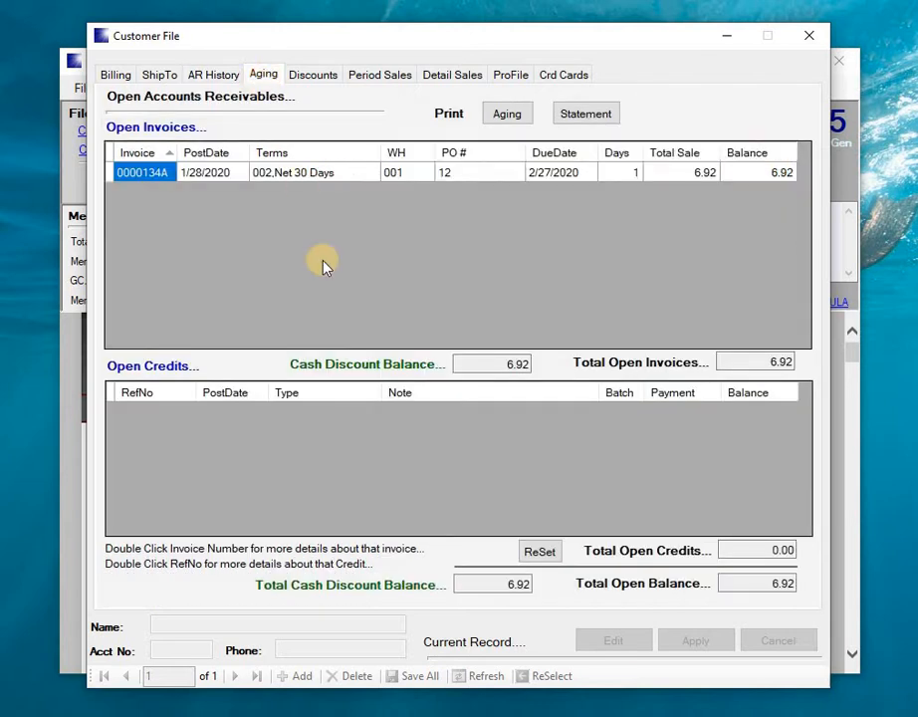
click(741, 180)
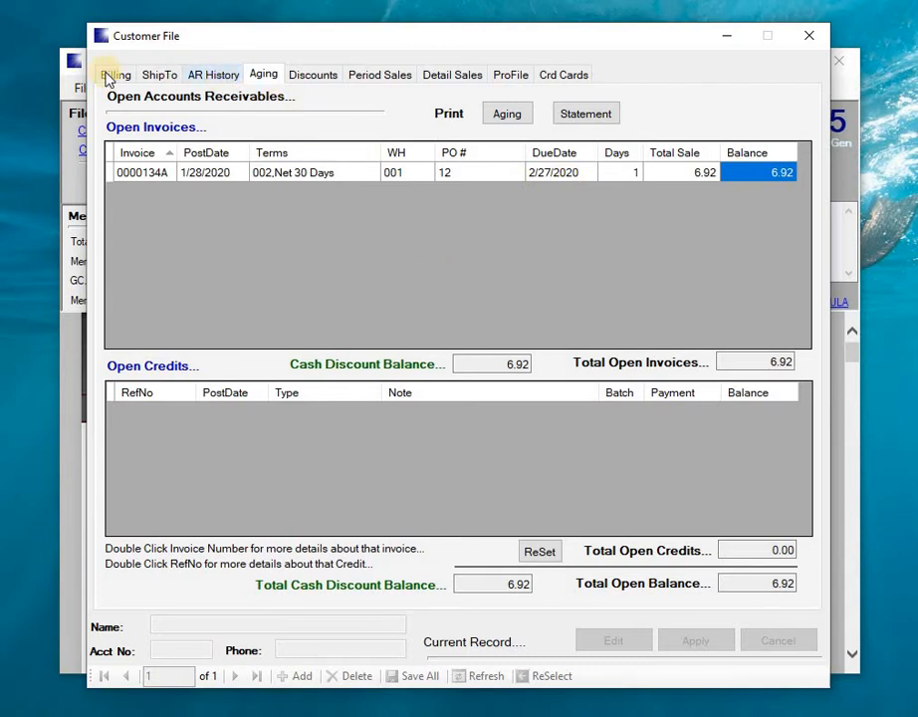
click(807, 36)
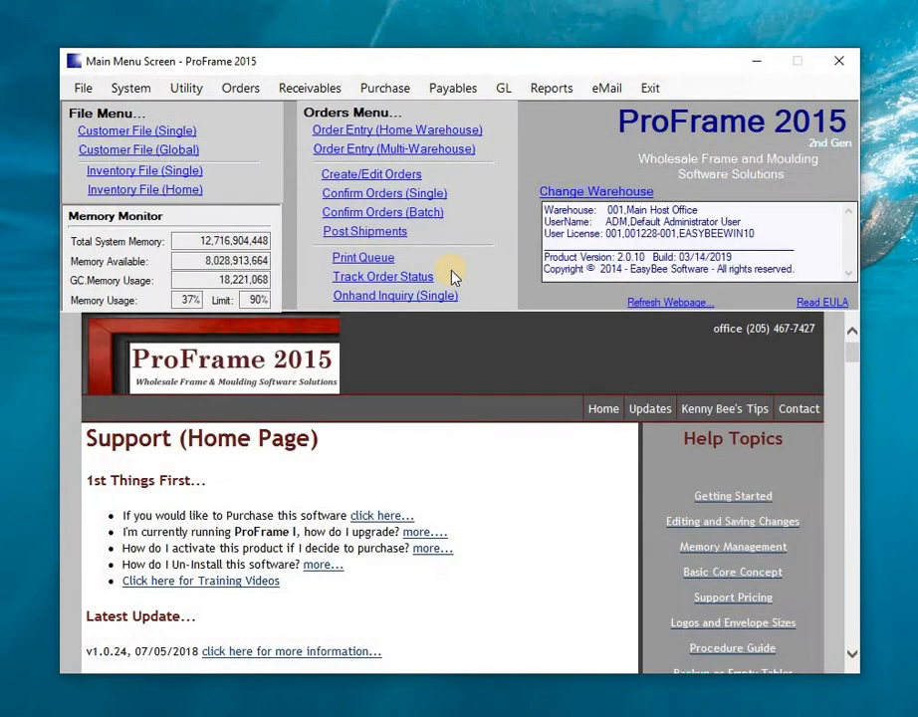
- Start applying open credits, select the customer D & K Framing, and choose its pre-paid cash credit of 50.00
click(286, 89)
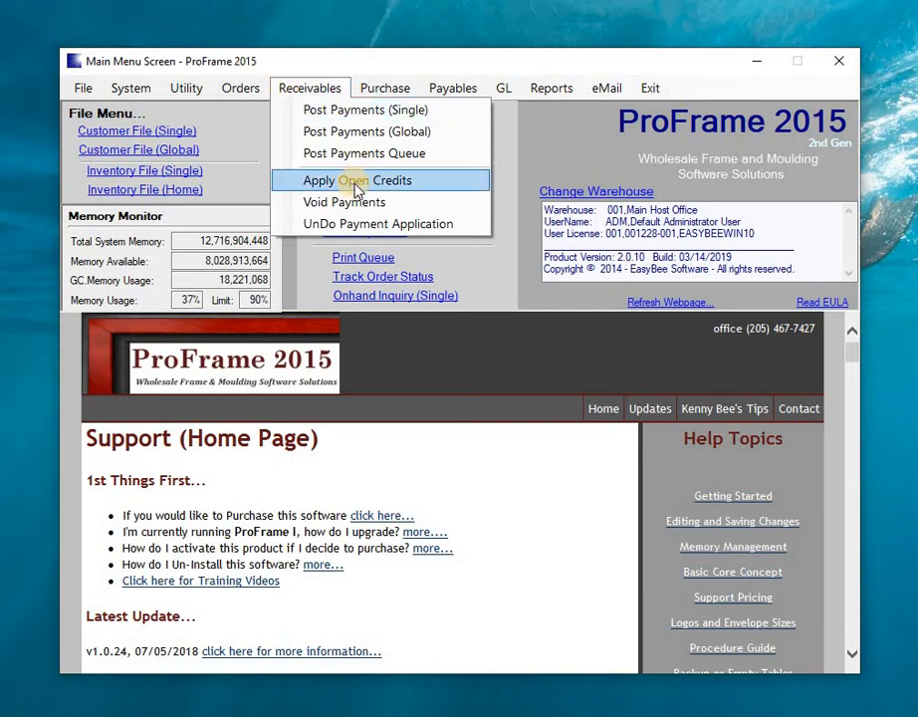
click(356, 189)
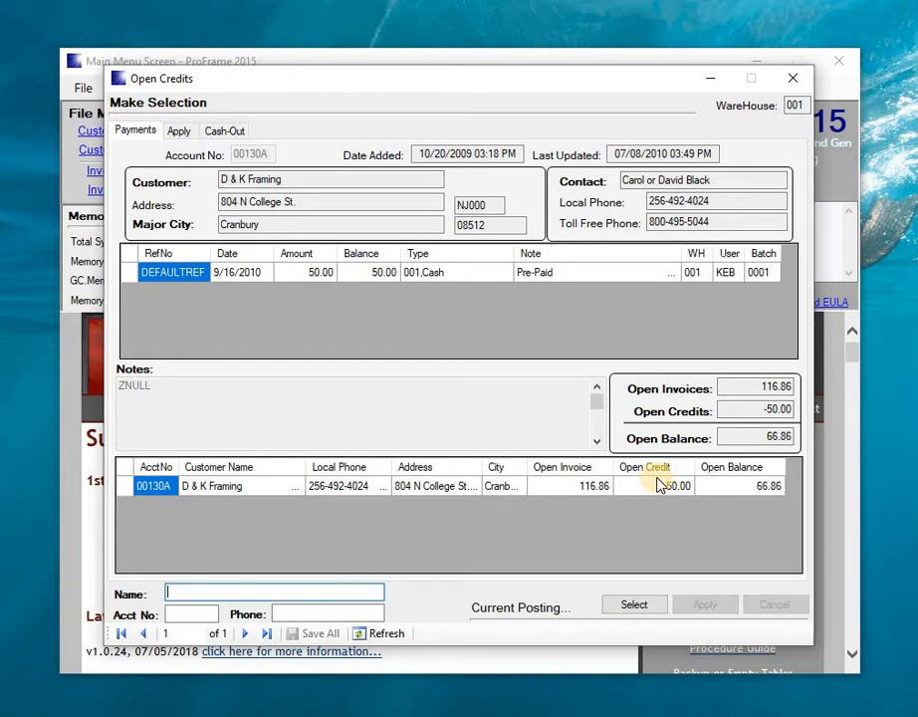
click(674, 496)
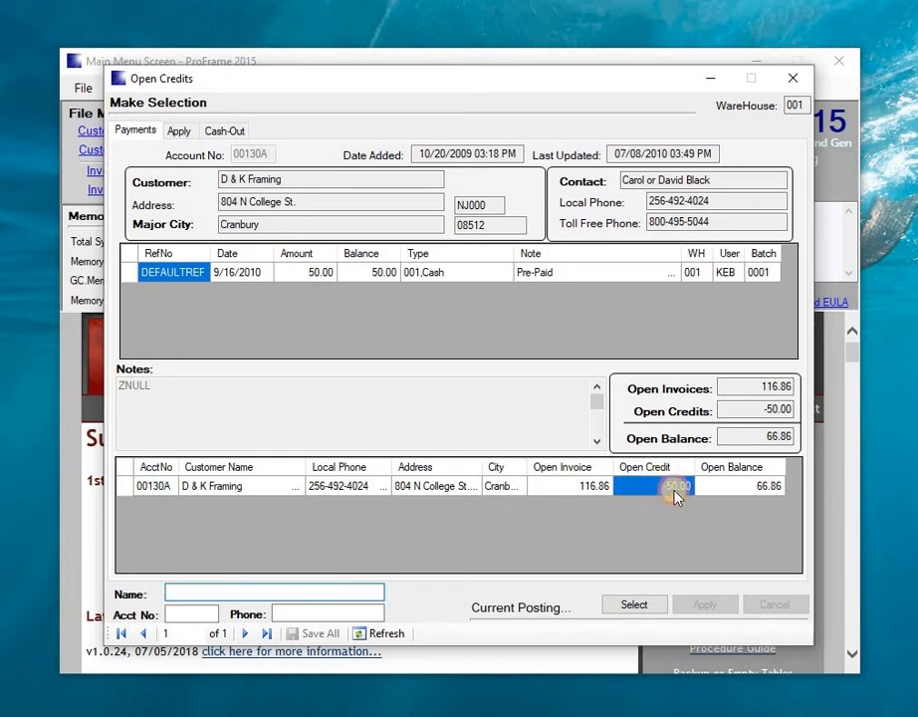
click(126, 495)
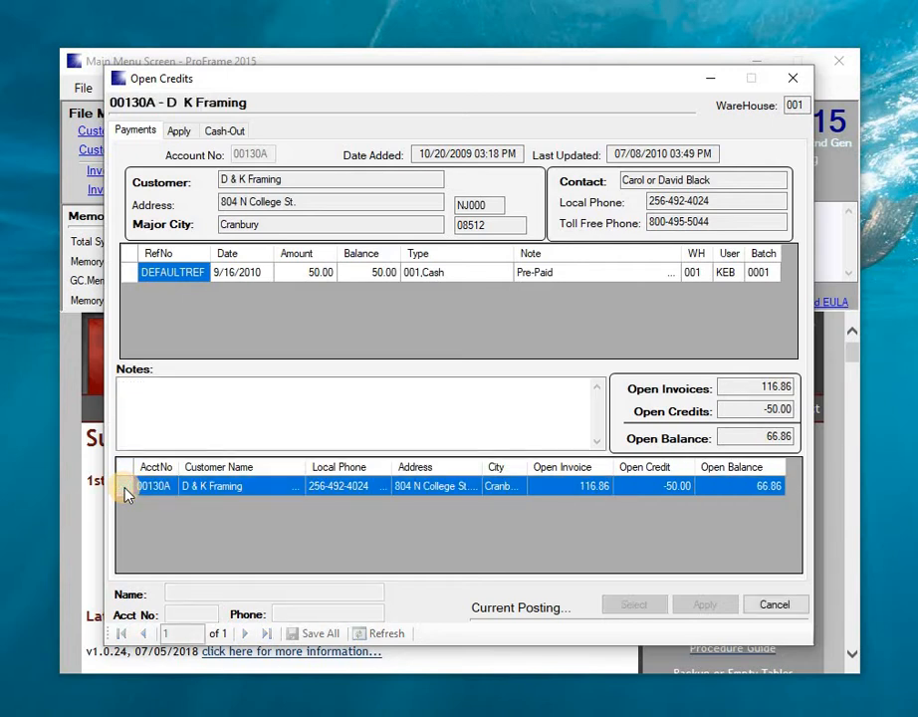
double_click(125, 276)
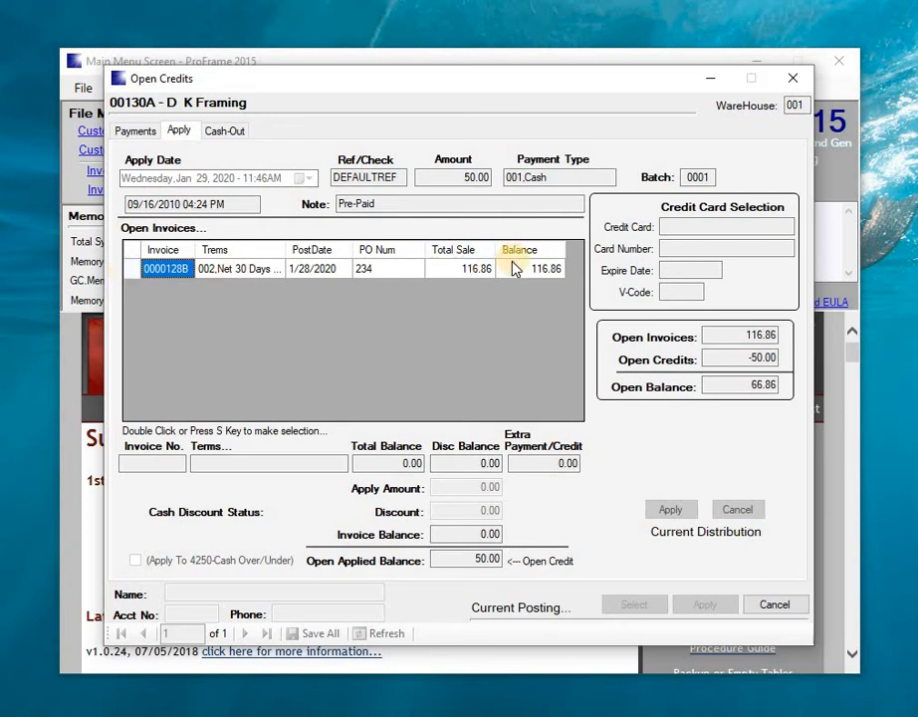
- Apply 50.00 of the credit to the open invoice with a 0.00 discount, and exit the open credits without saving
double_click(132, 276)
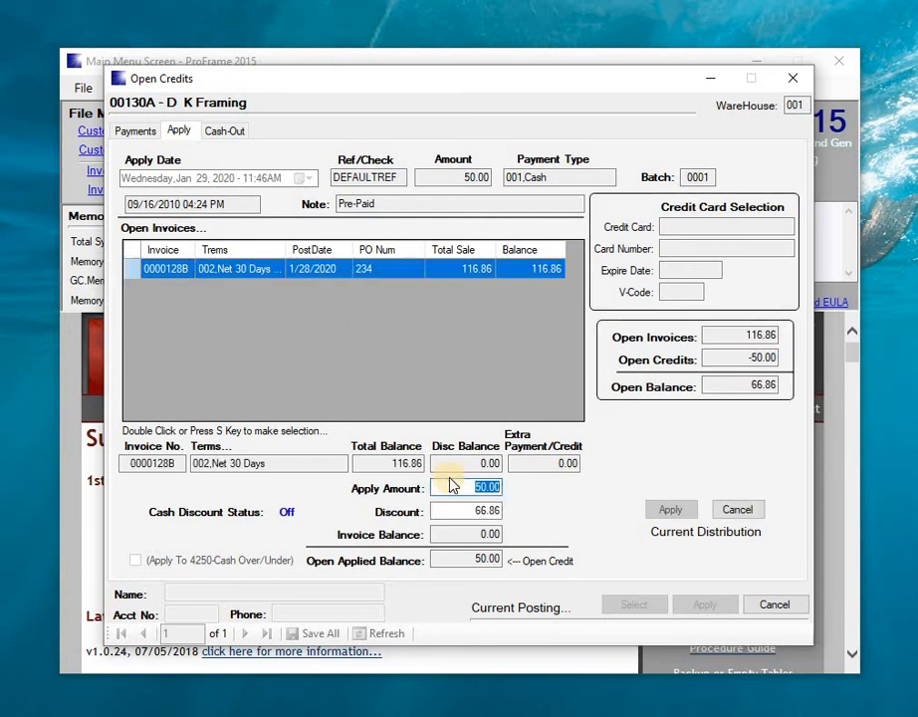
key(Tab)
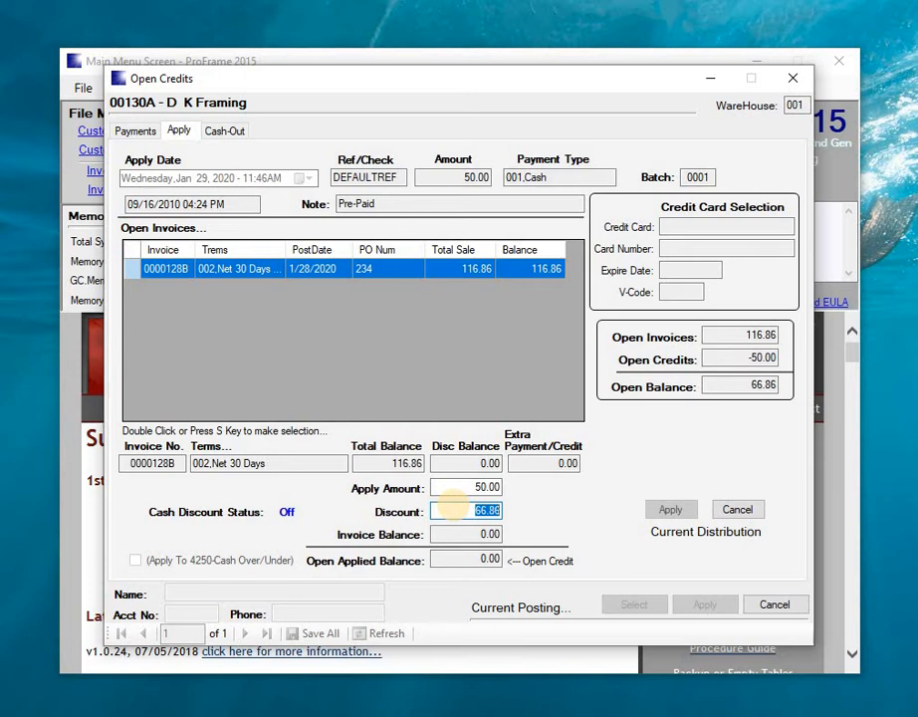
text(0)
key(Tab)
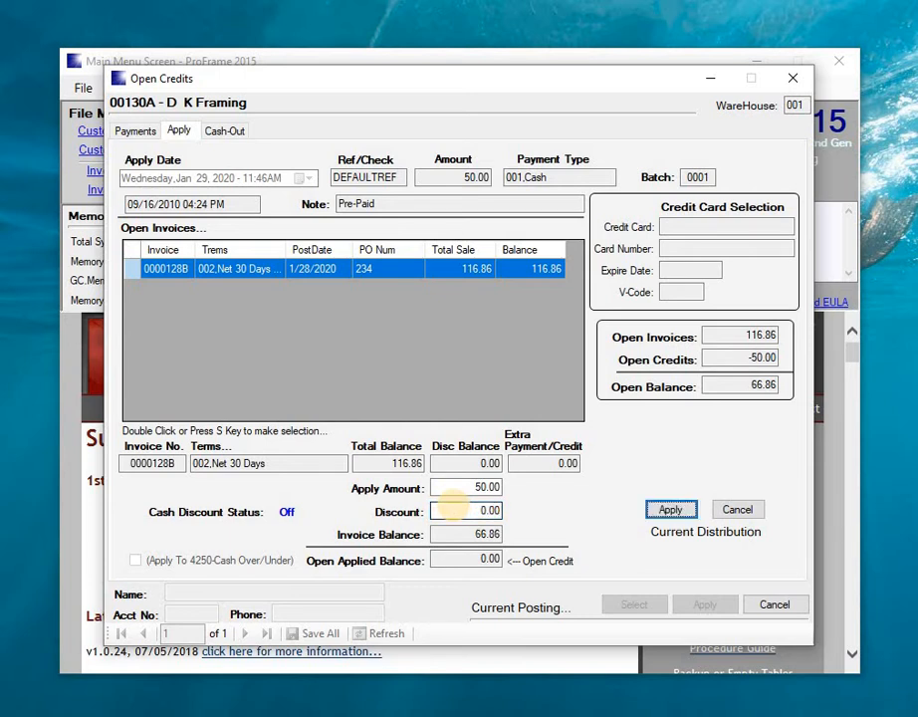
key(Return)
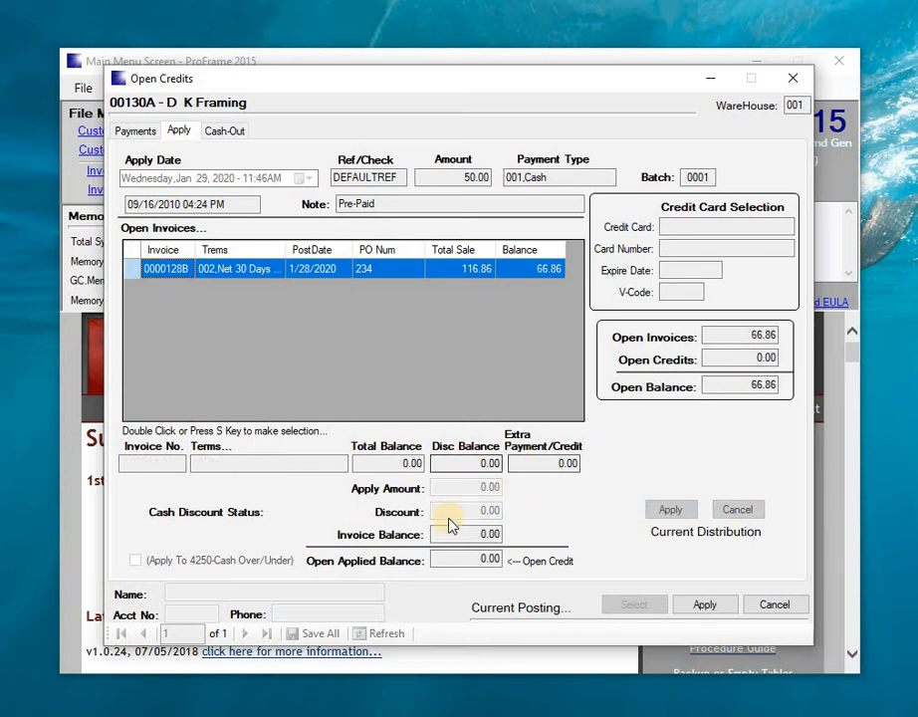
click(703, 605)
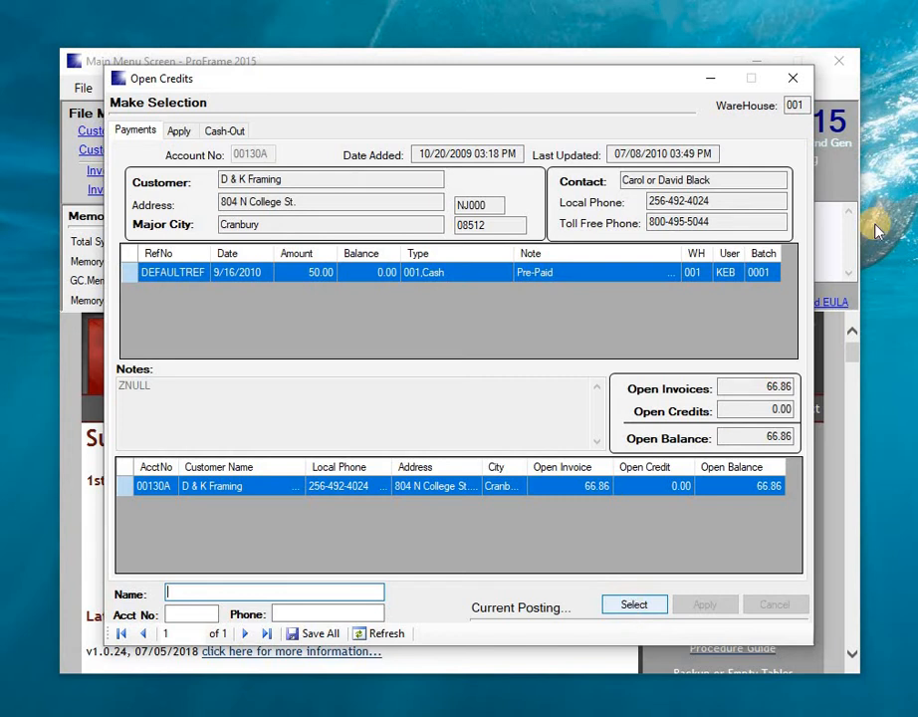
click(792, 85)
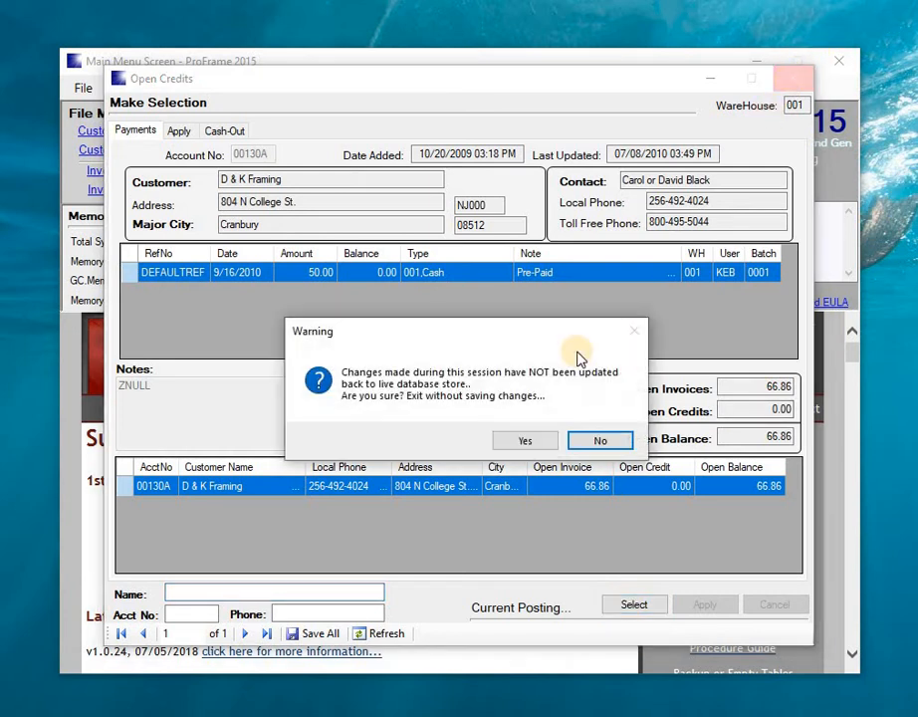
click(508, 439)
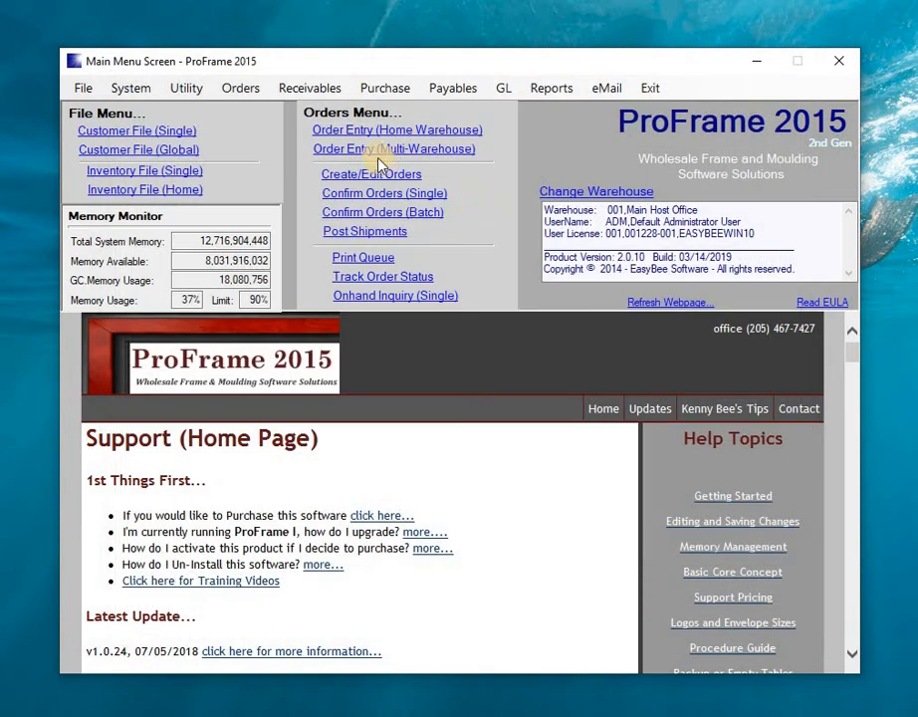
- Start applying open credits again for D & K Framing and choose its pre-paid cash credit of 50.00
click(299, 89)
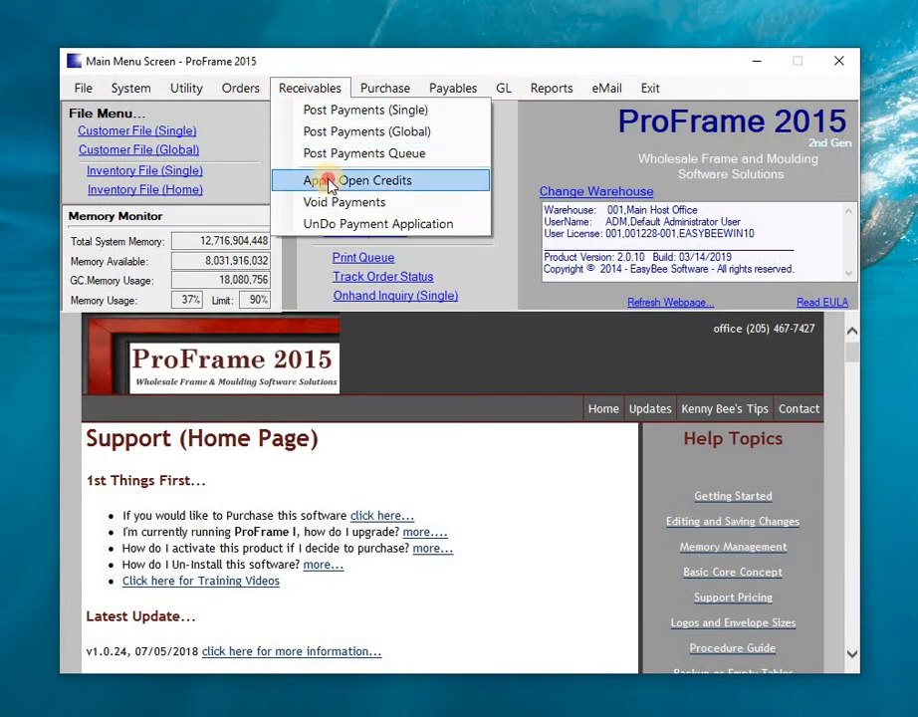
click(323, 181)
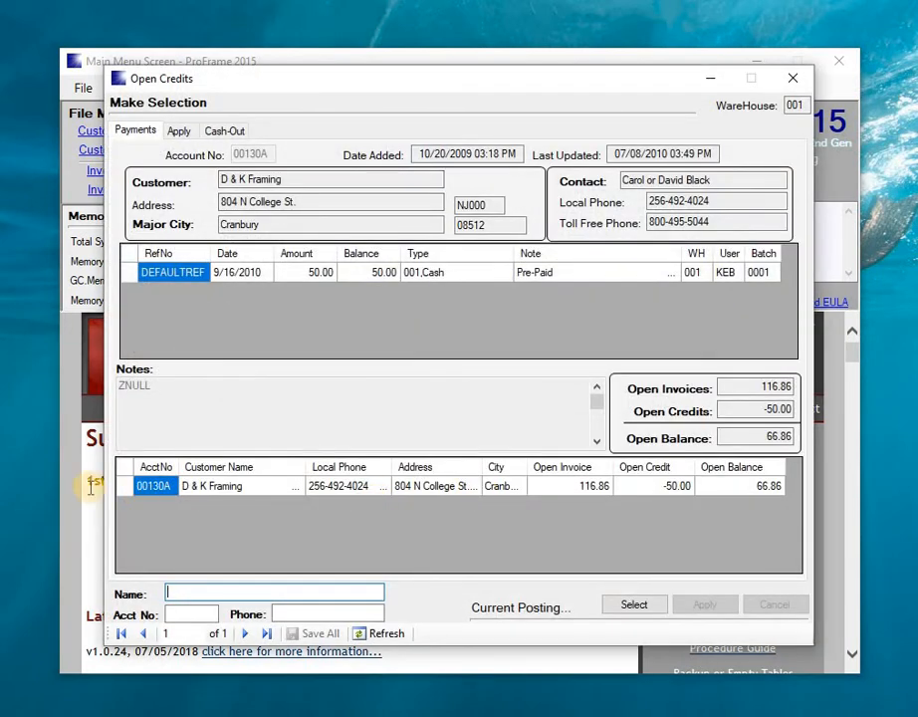
click(629, 606)
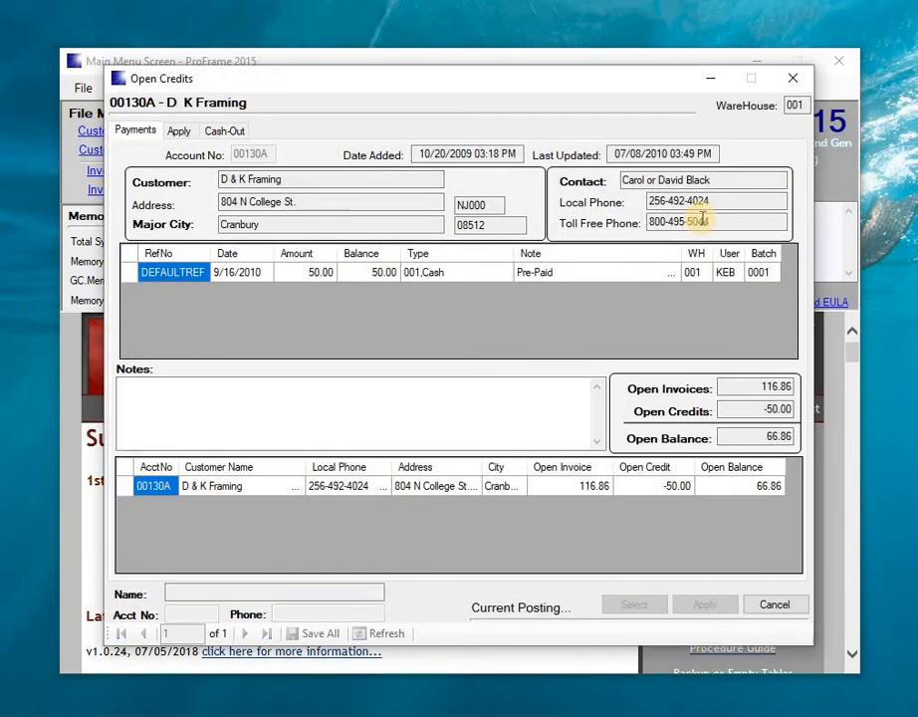
double_click(128, 282)
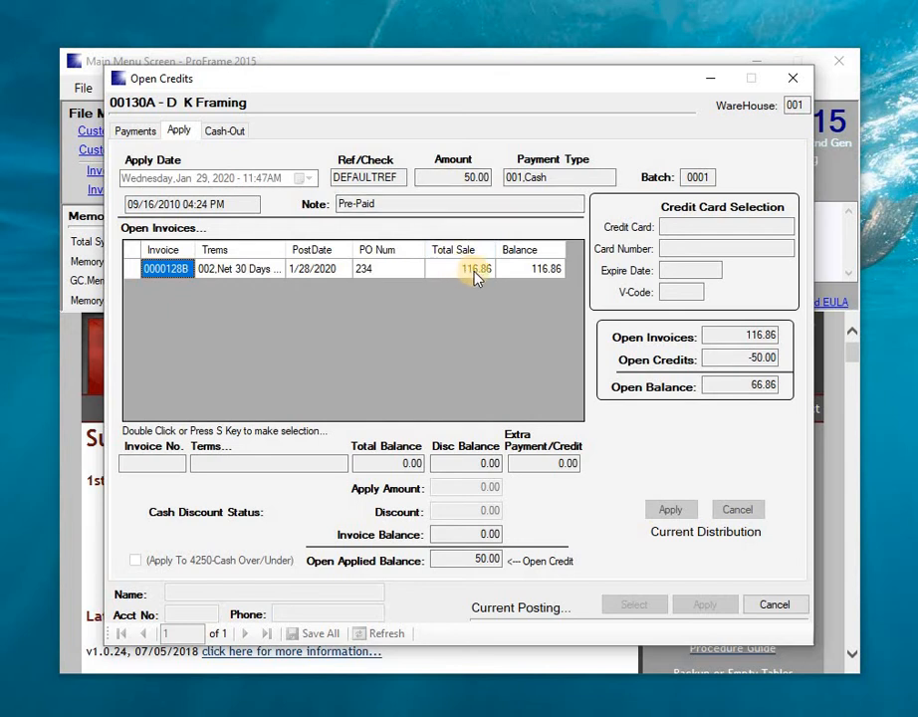
- Try applying the 50.00 credit to the open invoice with a 66.86 discount, and cancel the posting and close the open credits
double_click(131, 273)
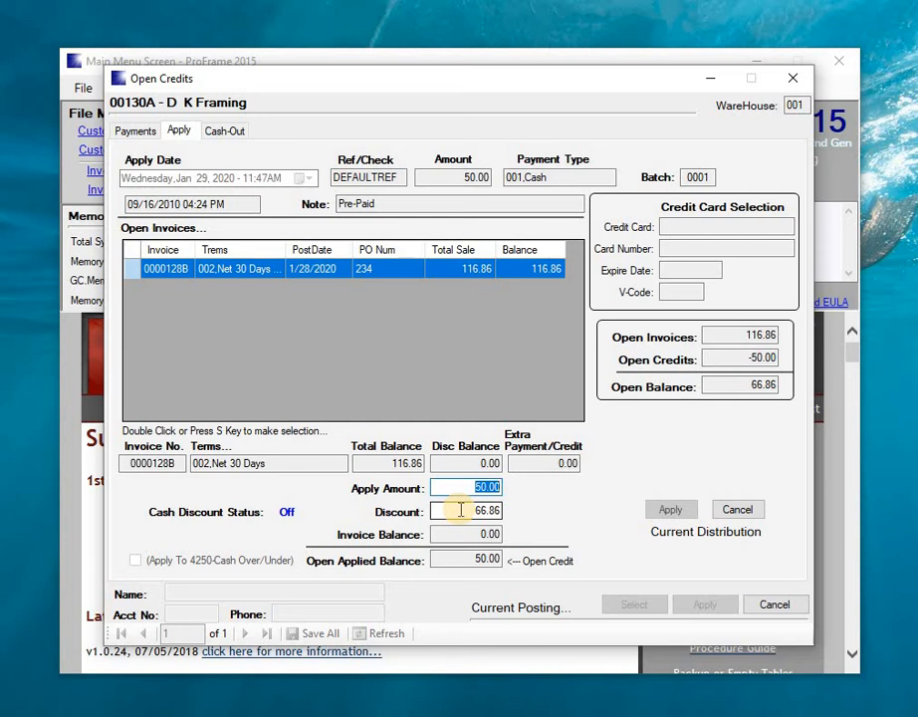
click(458, 510)
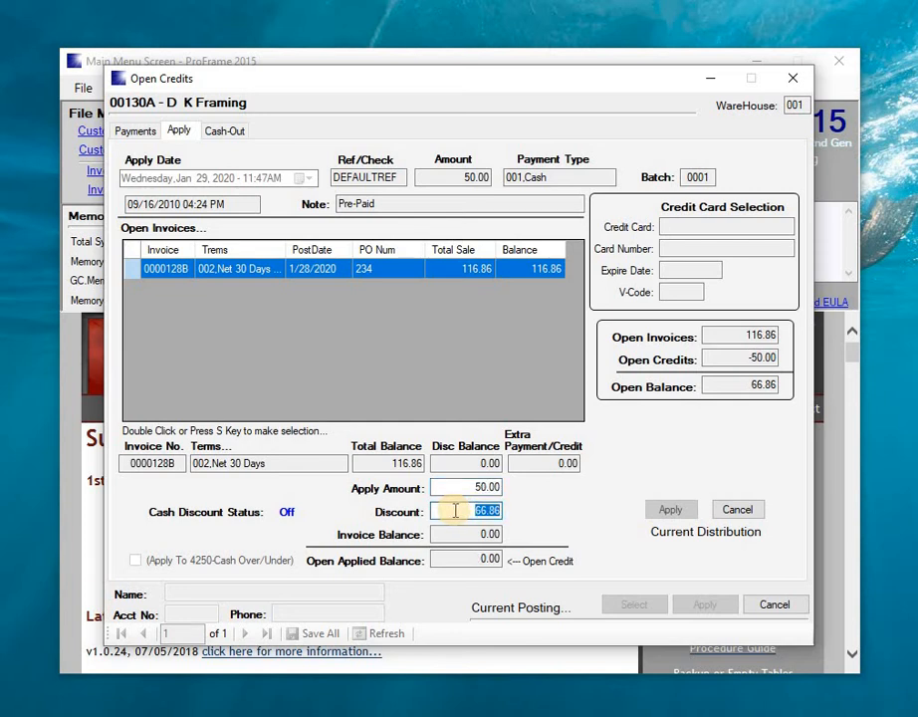
key(Return)
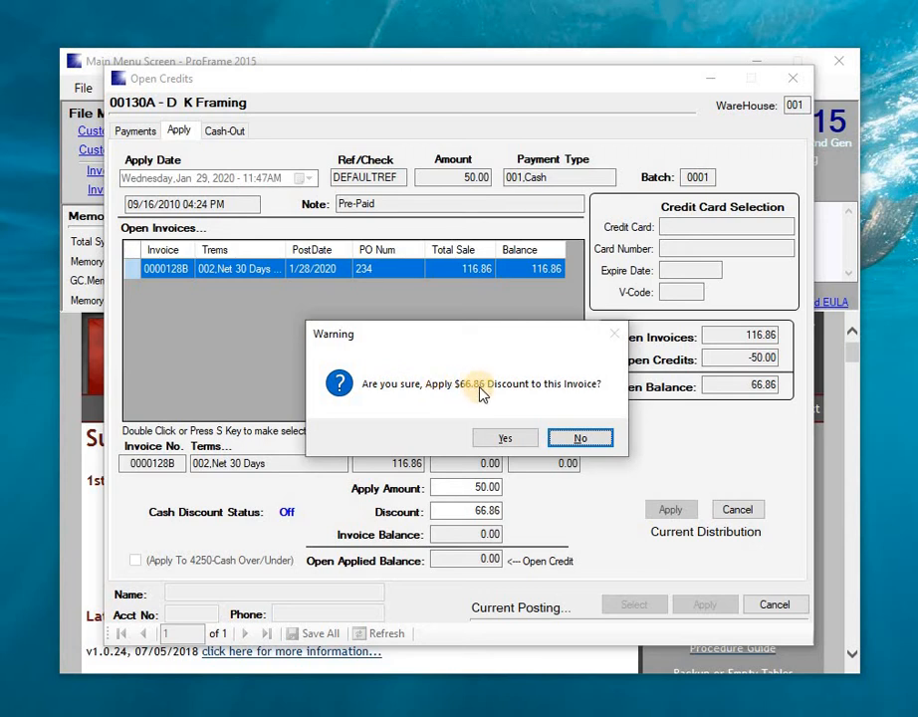
click(510, 442)
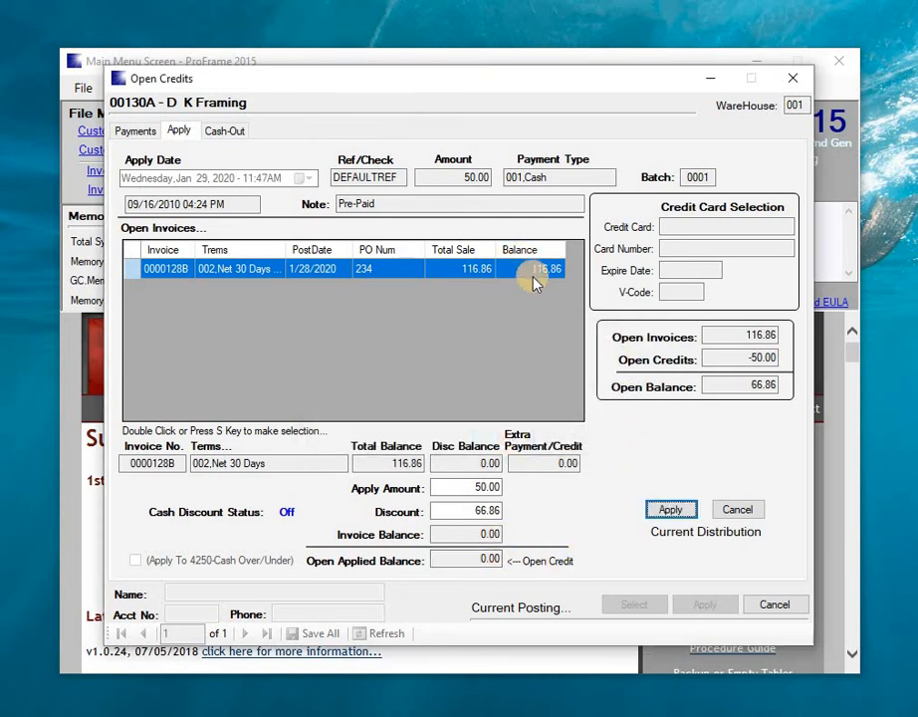
click(664, 511)
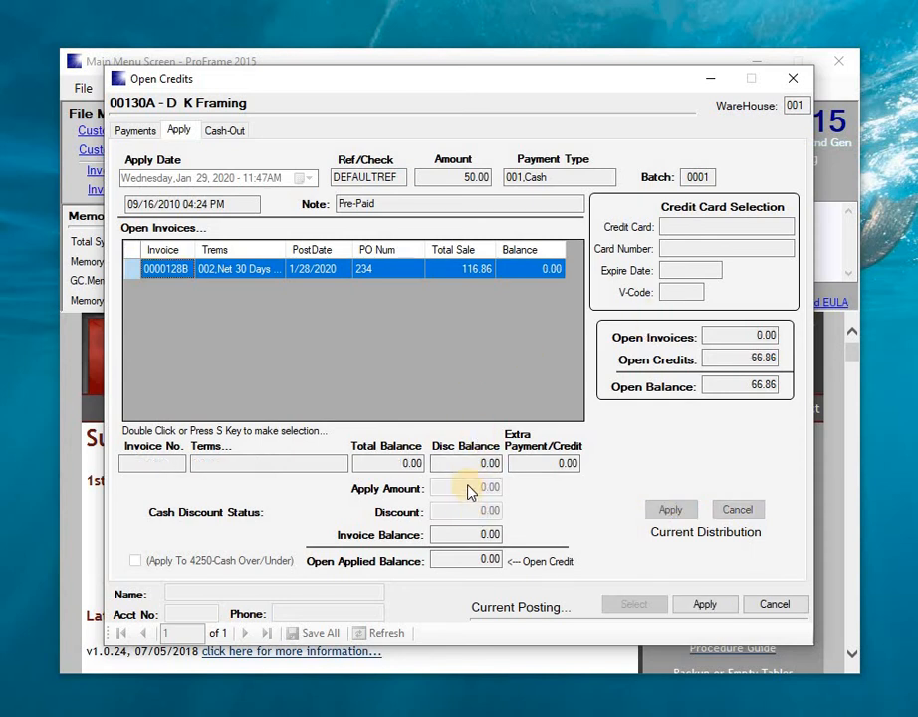
click(779, 610)
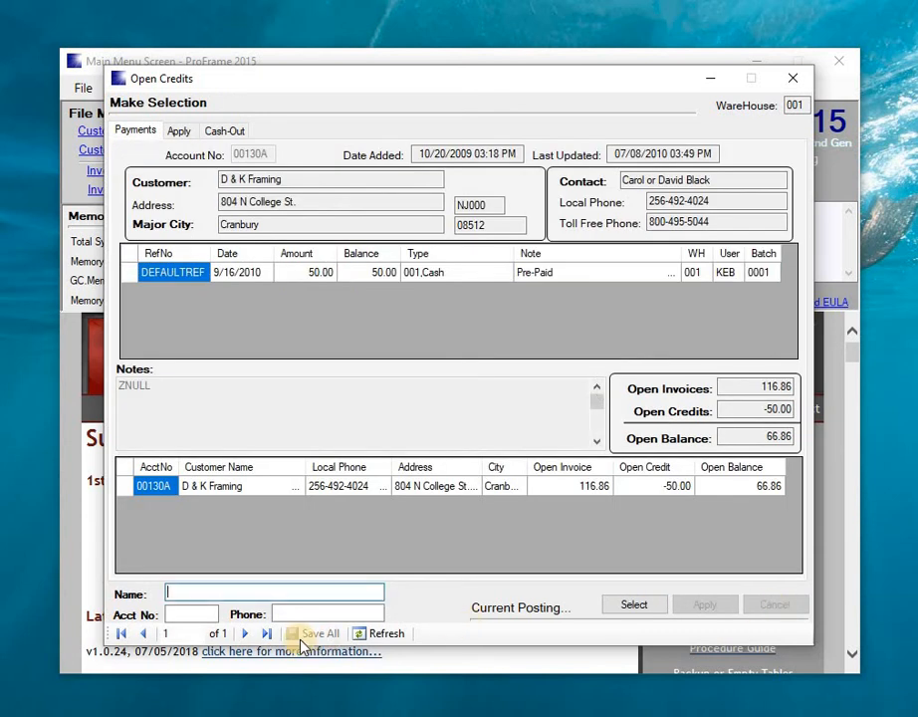
click(795, 78)
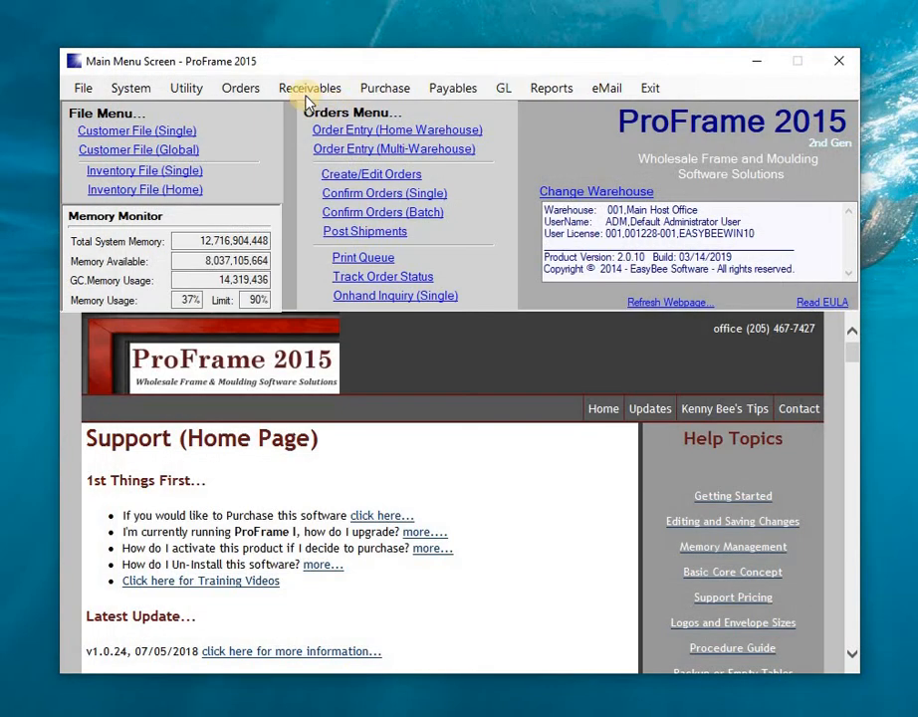
- Reopen the open credits, select D & K Framing, and choose its pre-paid 50.00 credit for application
click(303, 89)
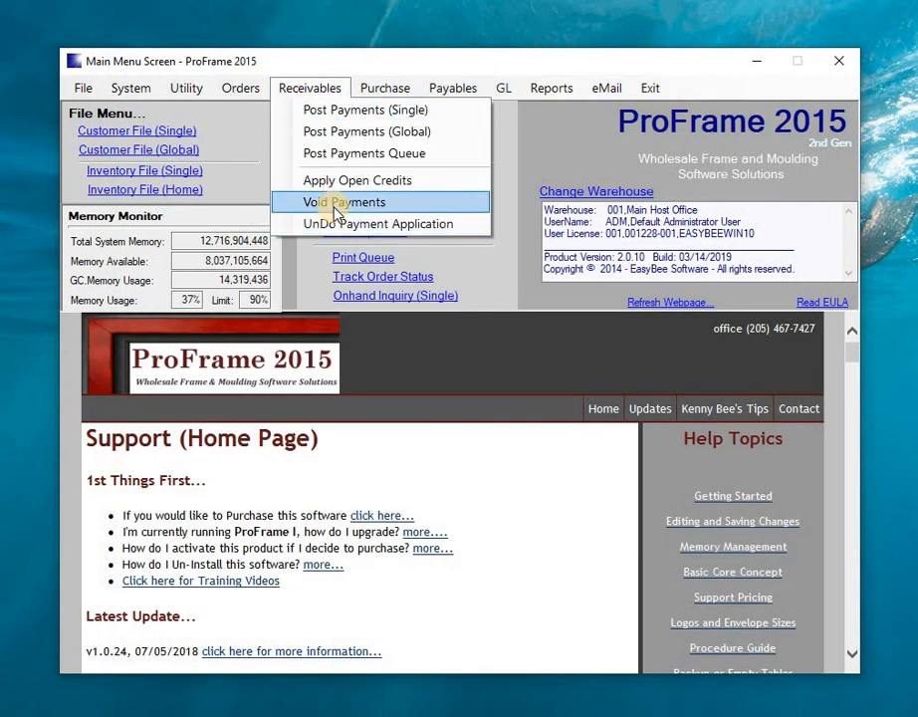
click(353, 184)
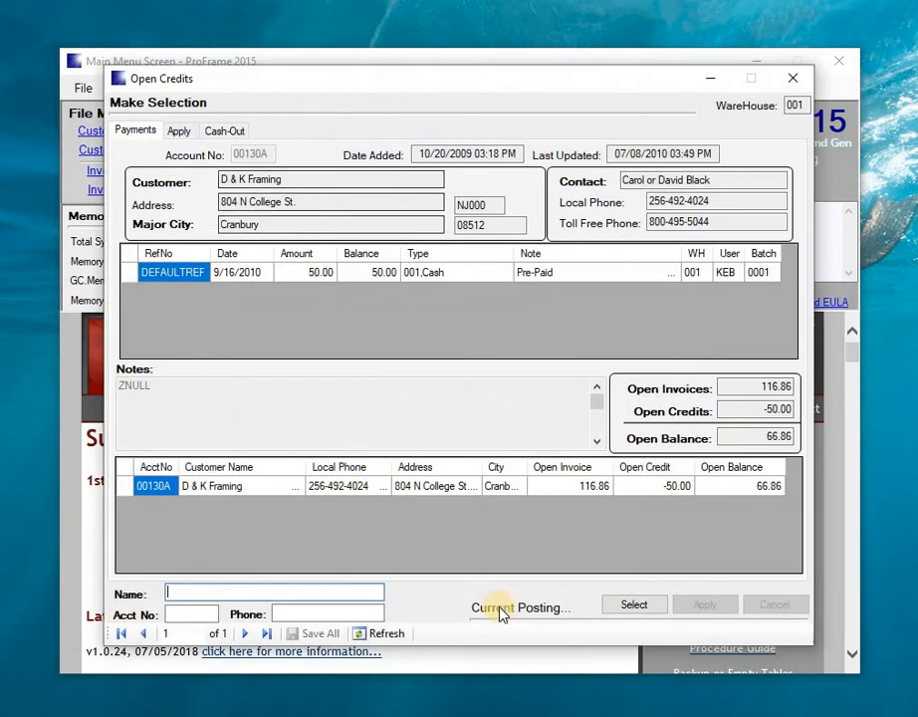
click(629, 604)
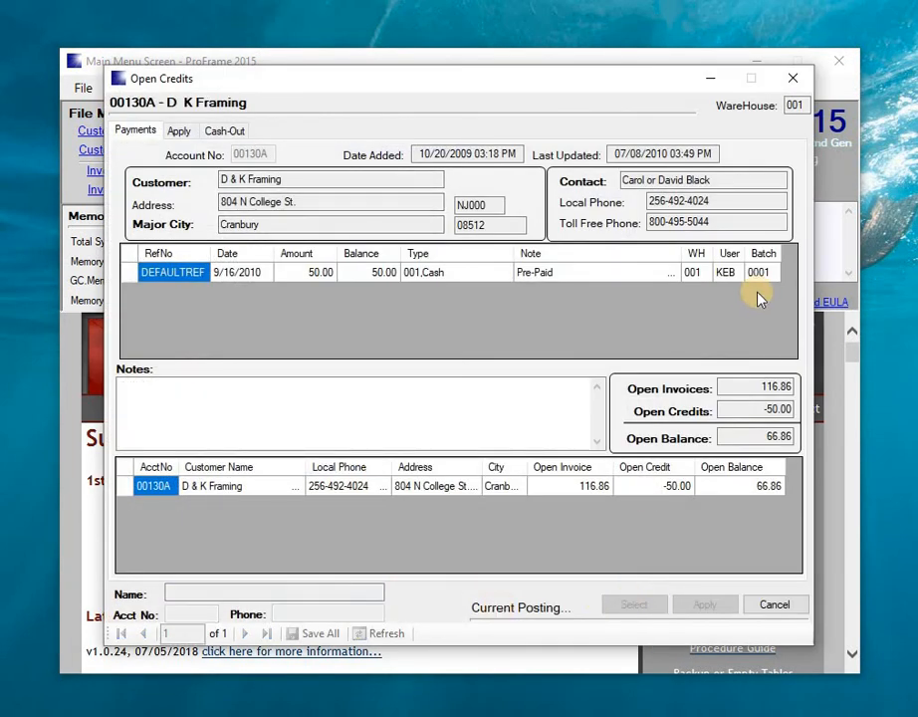
double_click(130, 277)
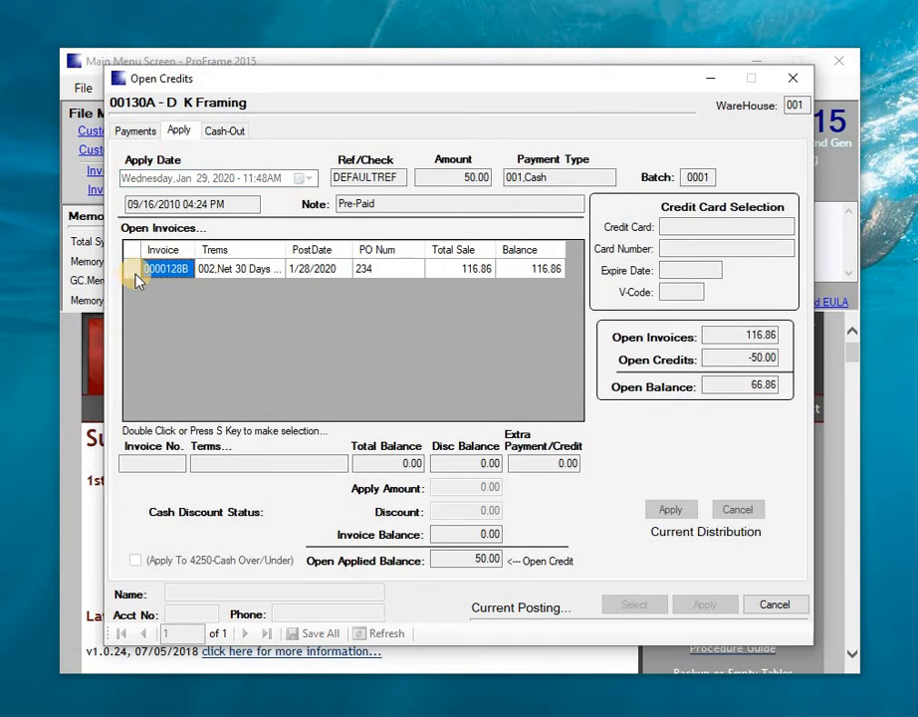
- Apply the 50.00 credit to the open invoice with a discount of 0, and apply the current posting
double_click(135, 271)
key(Tab)
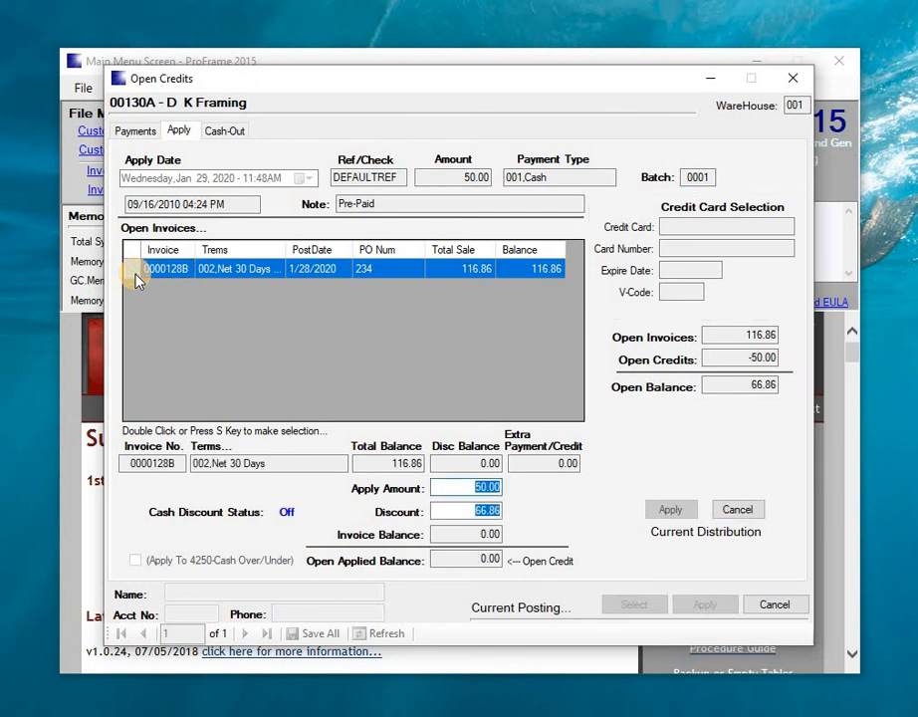
key(BackSpace)
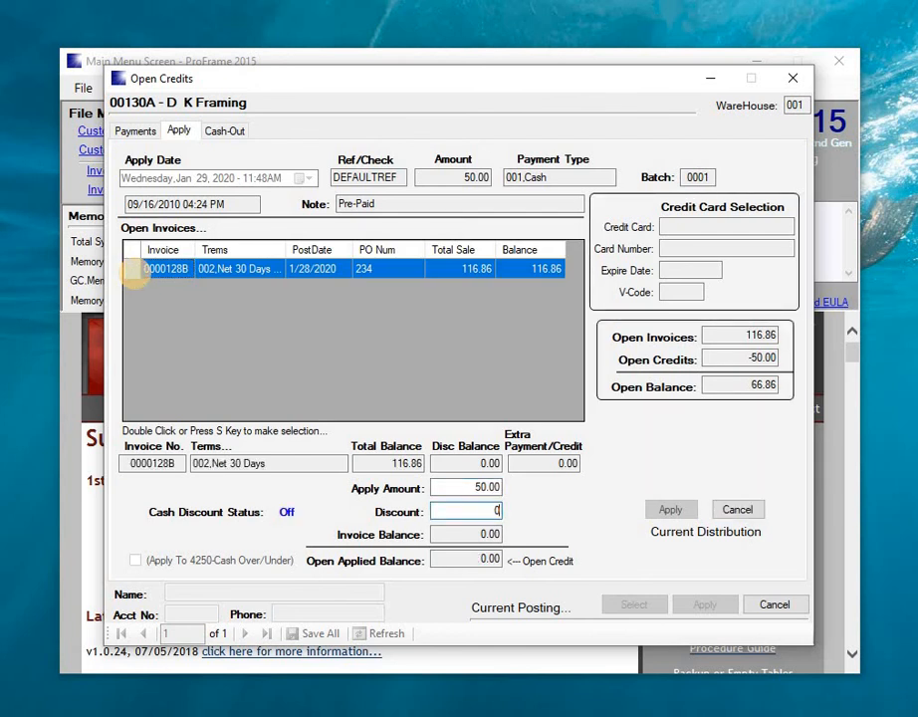
key(Tab)
key(Return)
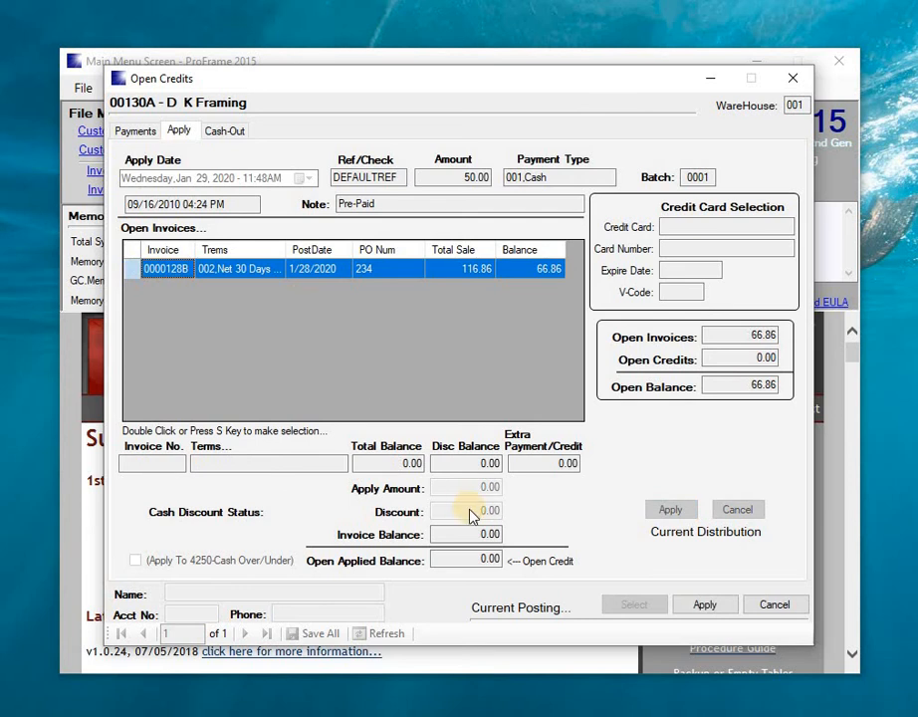
click(687, 606)
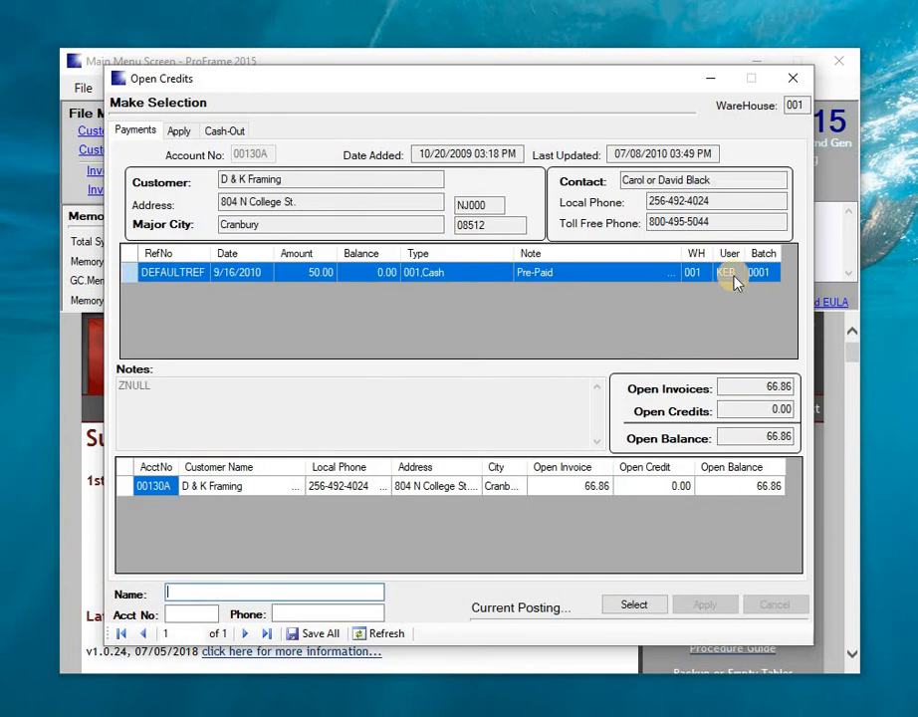
- Save all changes to the applied credit and close the open credits
click(320, 635)
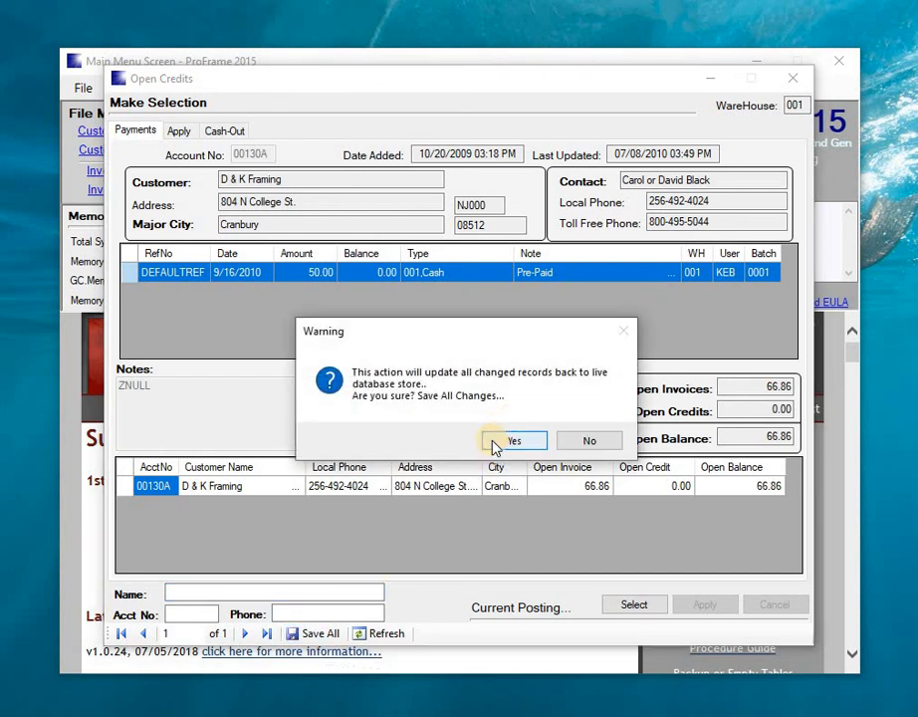
click(495, 447)
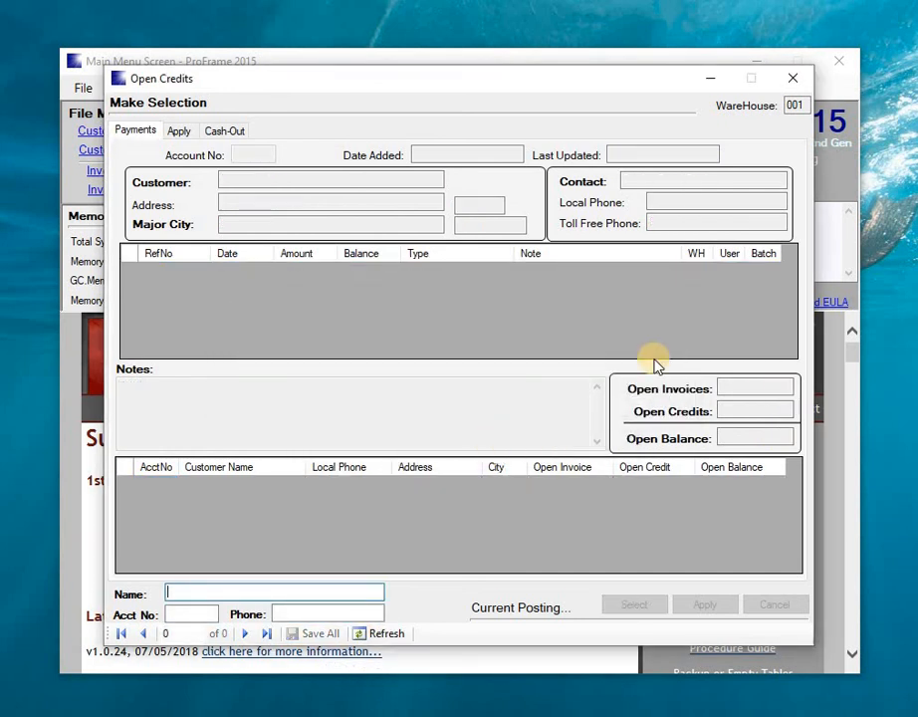
click(793, 78)
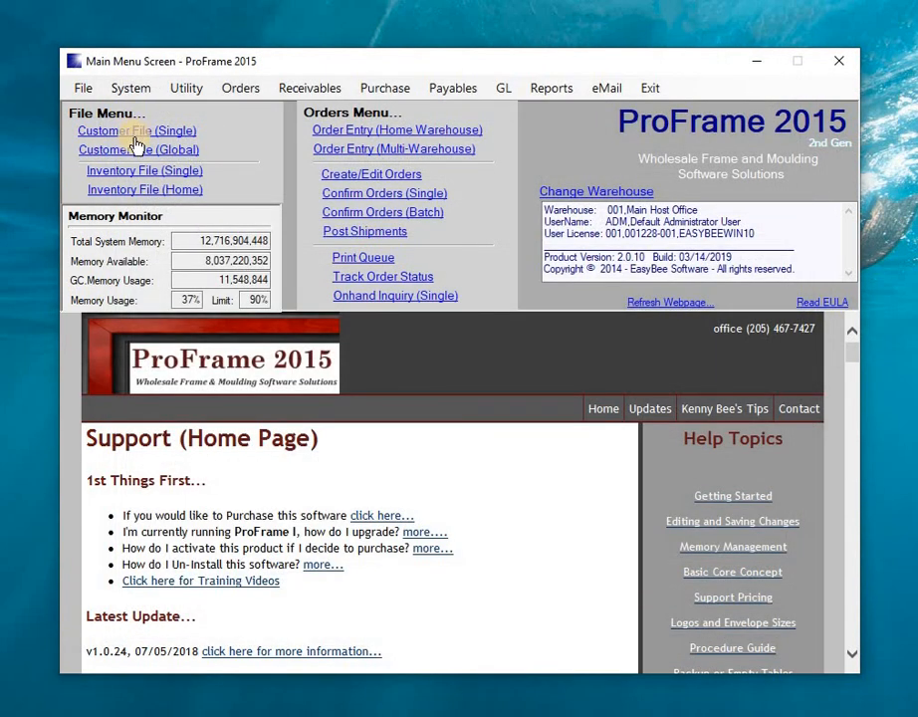
- Select D & K Framing in the global customer file and examine the 09/16/2010 cash payment in its AR history
click(81, 88)
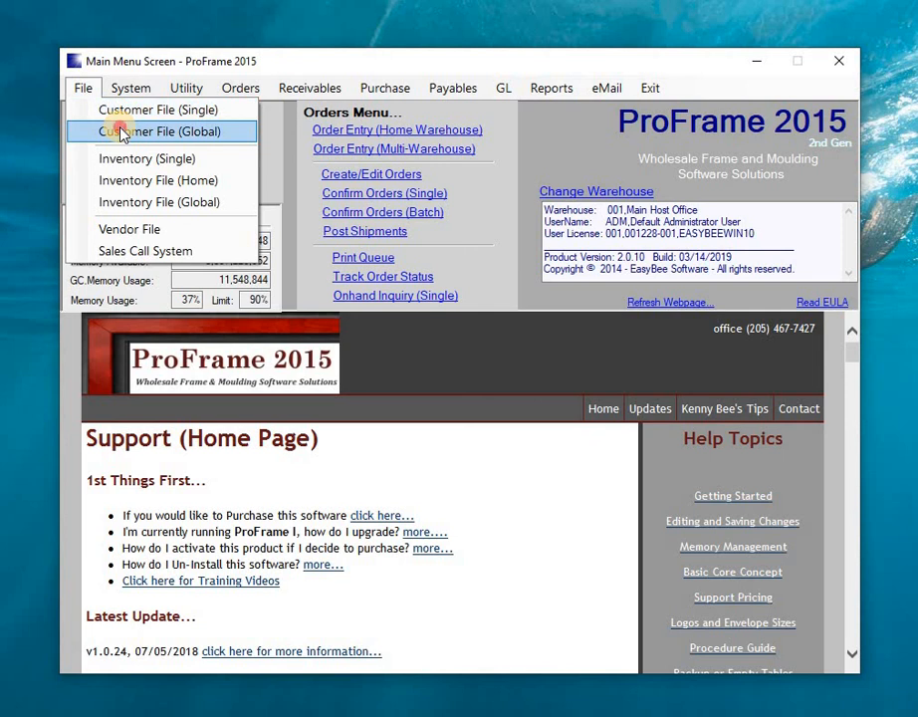
click(120, 134)
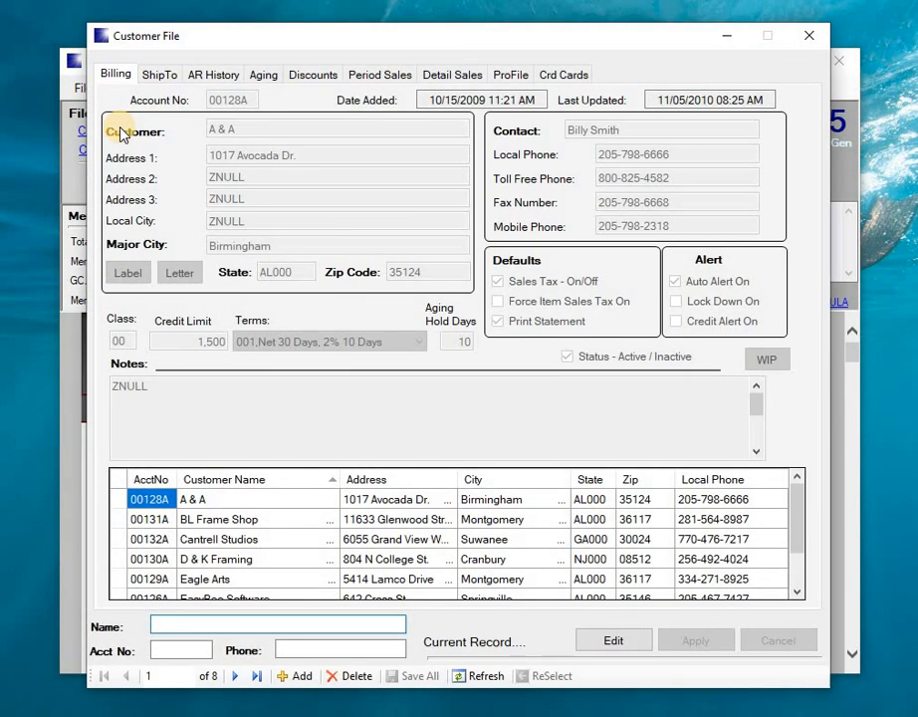
click(121, 560)
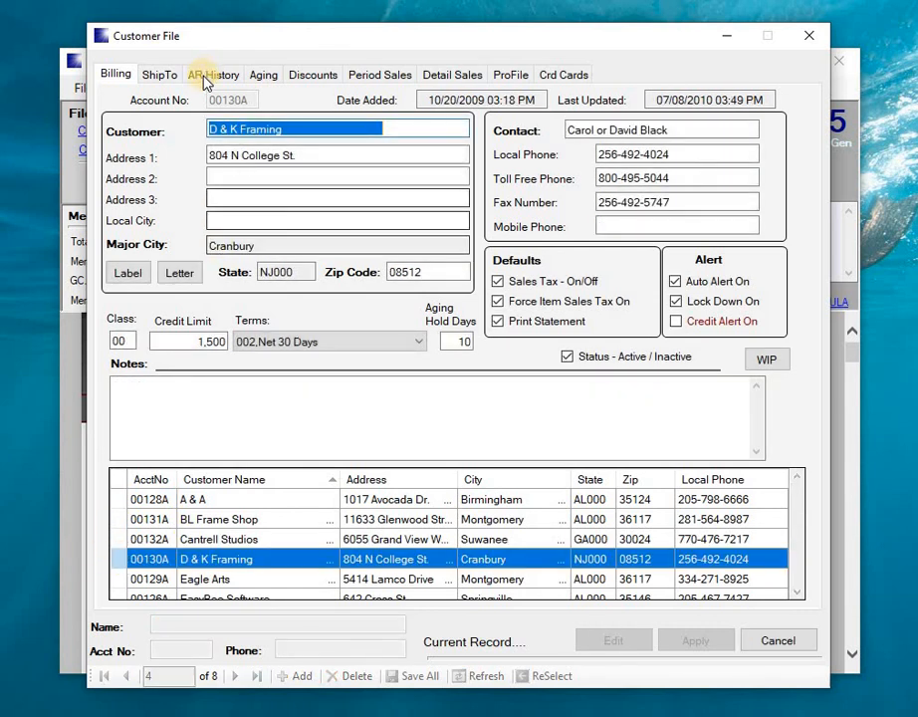
click(204, 80)
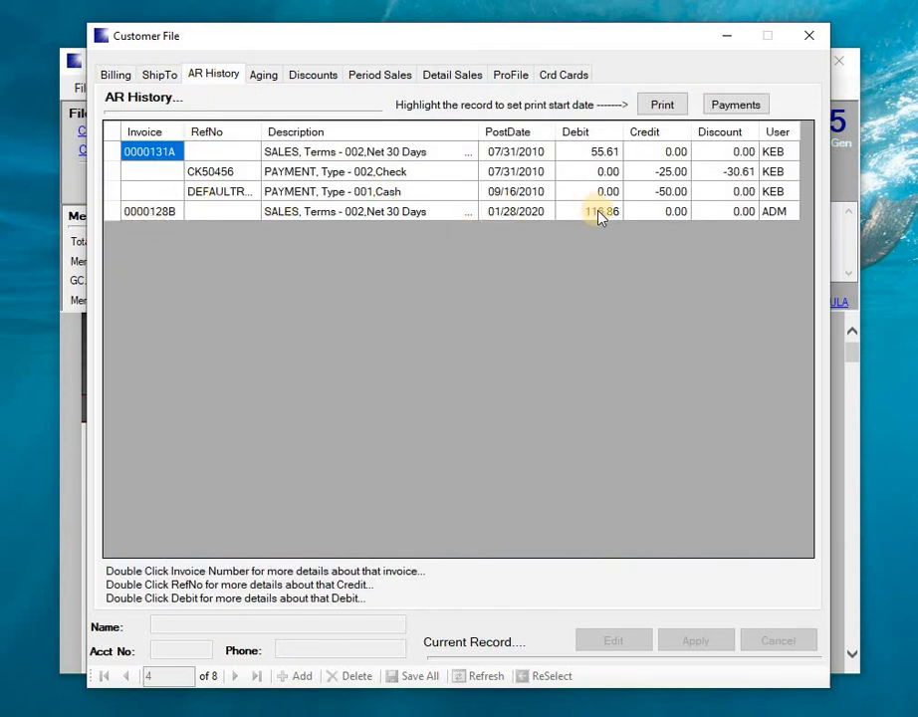
click(642, 192)
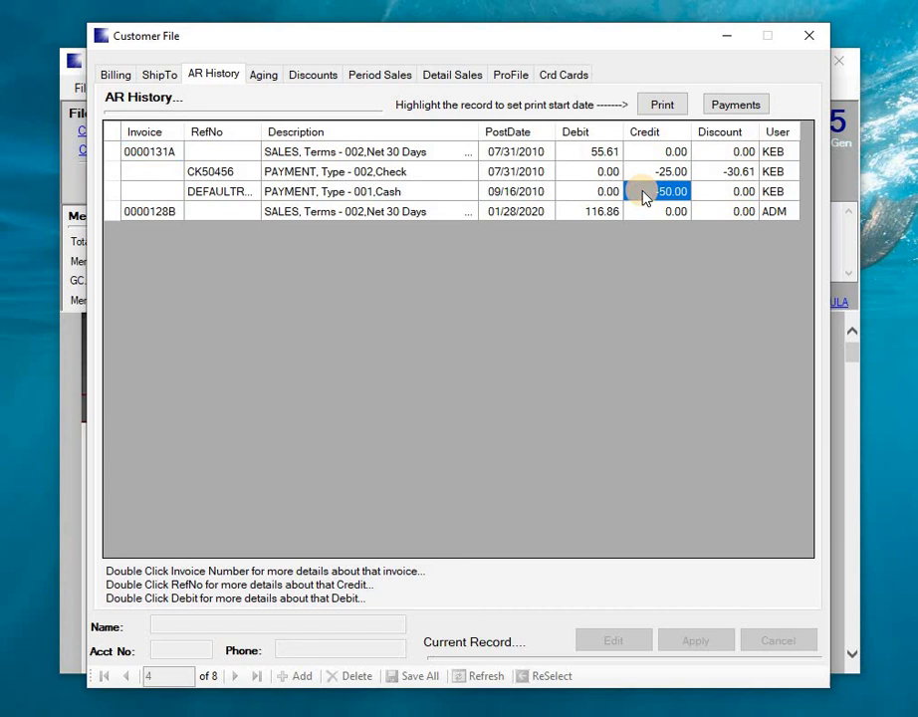
click(510, 199)
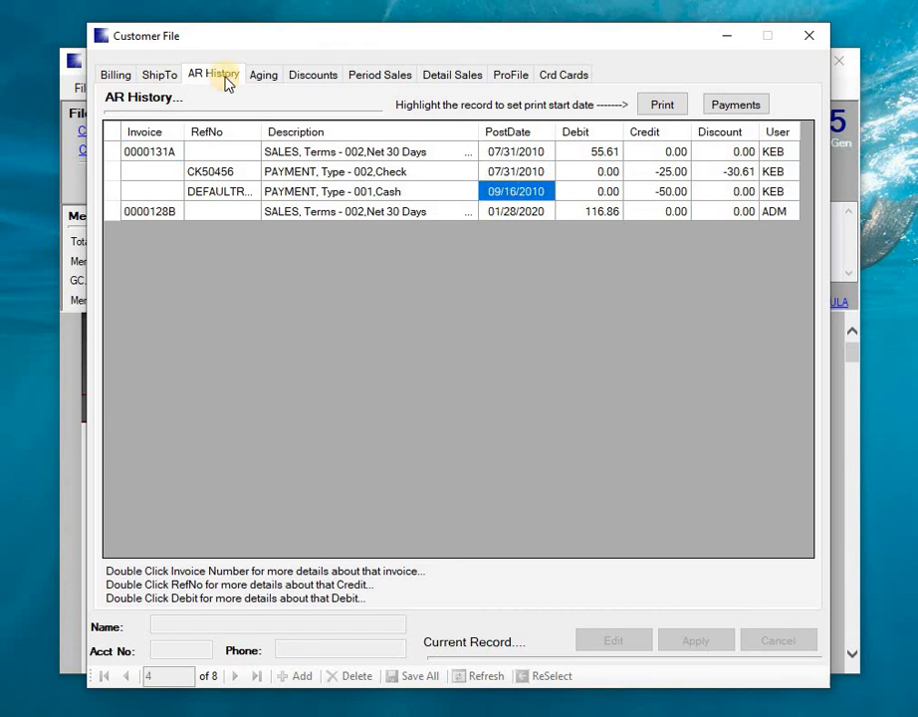
- Check D & K Framing's aging and the invoice distribution of its 09/16/2010 cash payment, and close the customer file
click(277, 79)
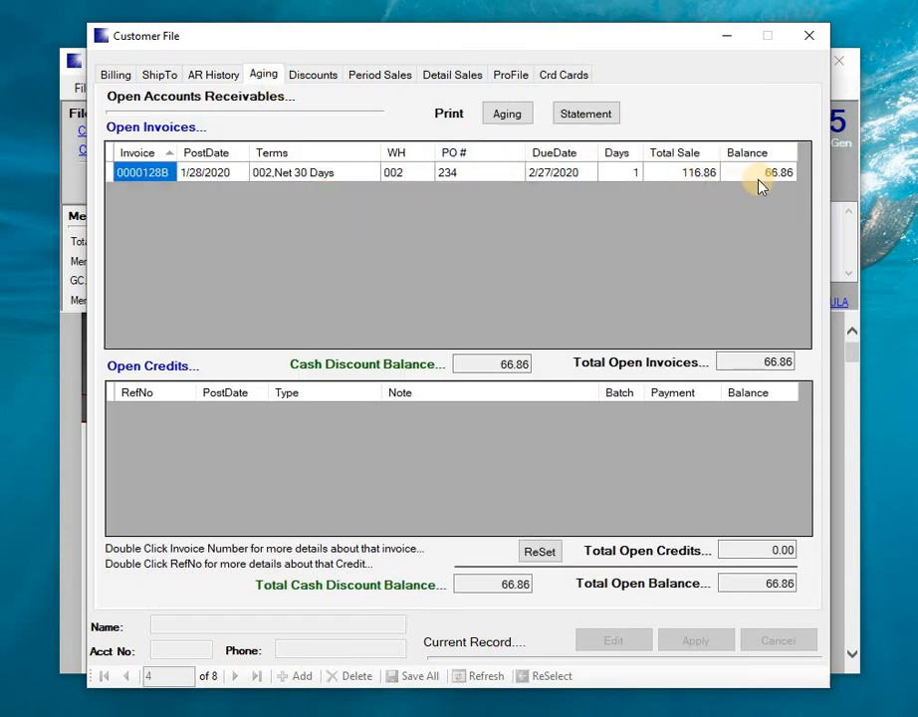
click(211, 76)
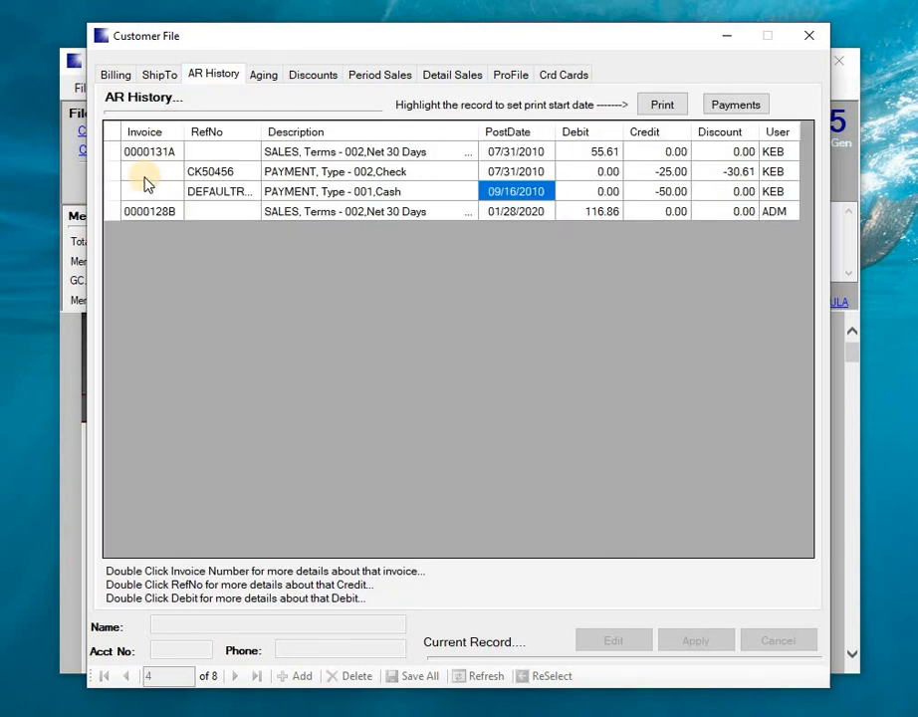
double_click(217, 194)
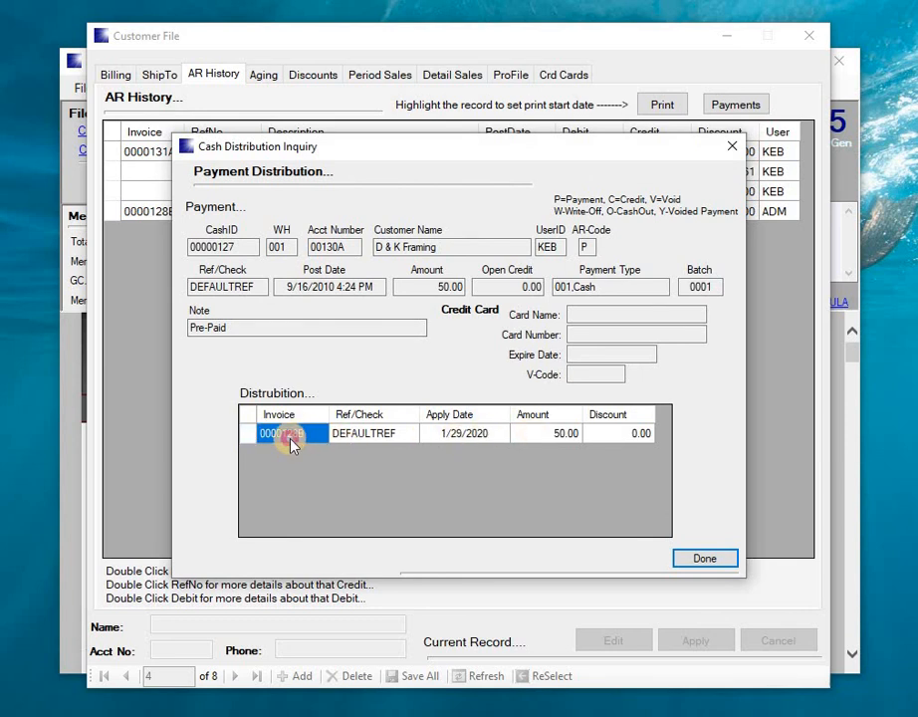
click(731, 147)
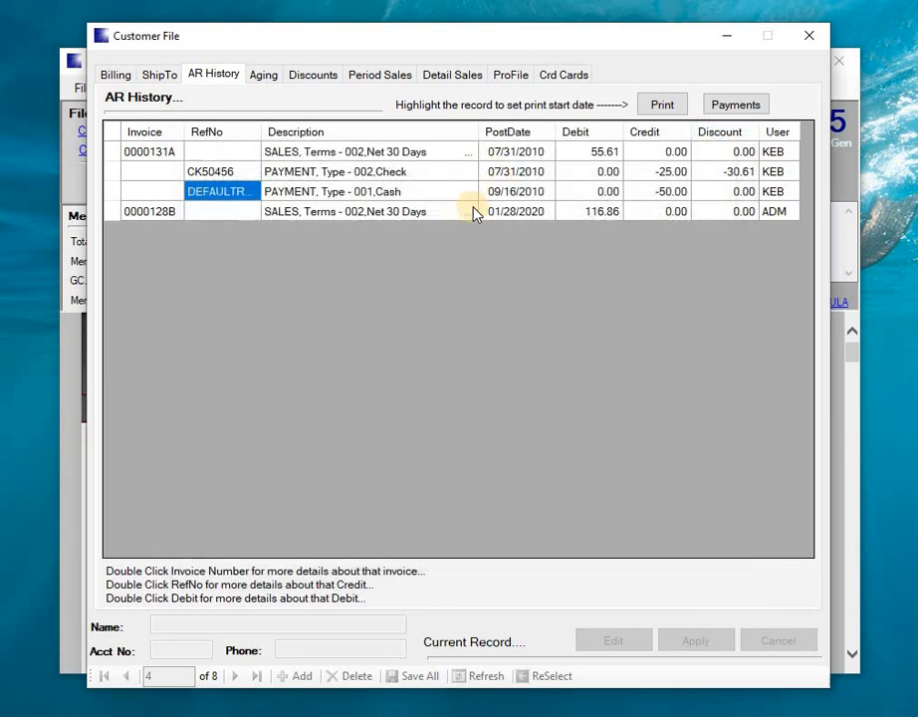
click(140, 217)
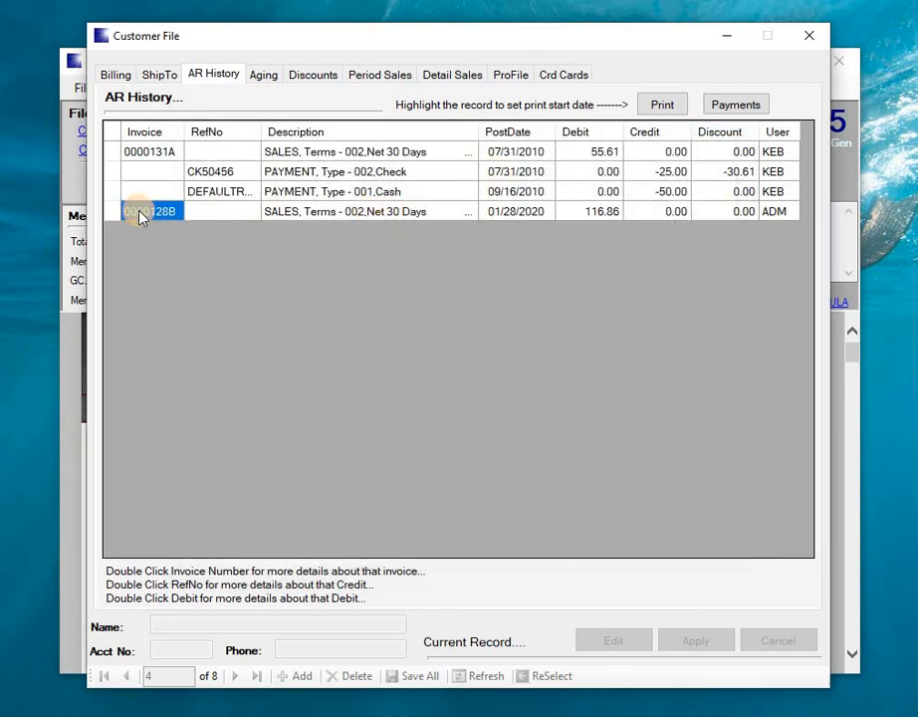
click(809, 36)
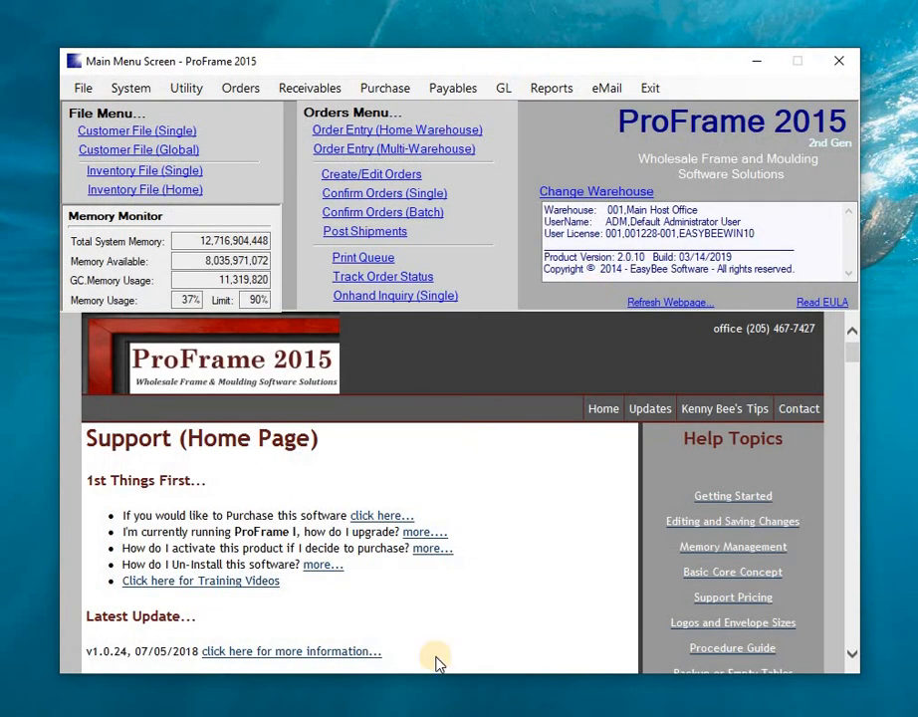